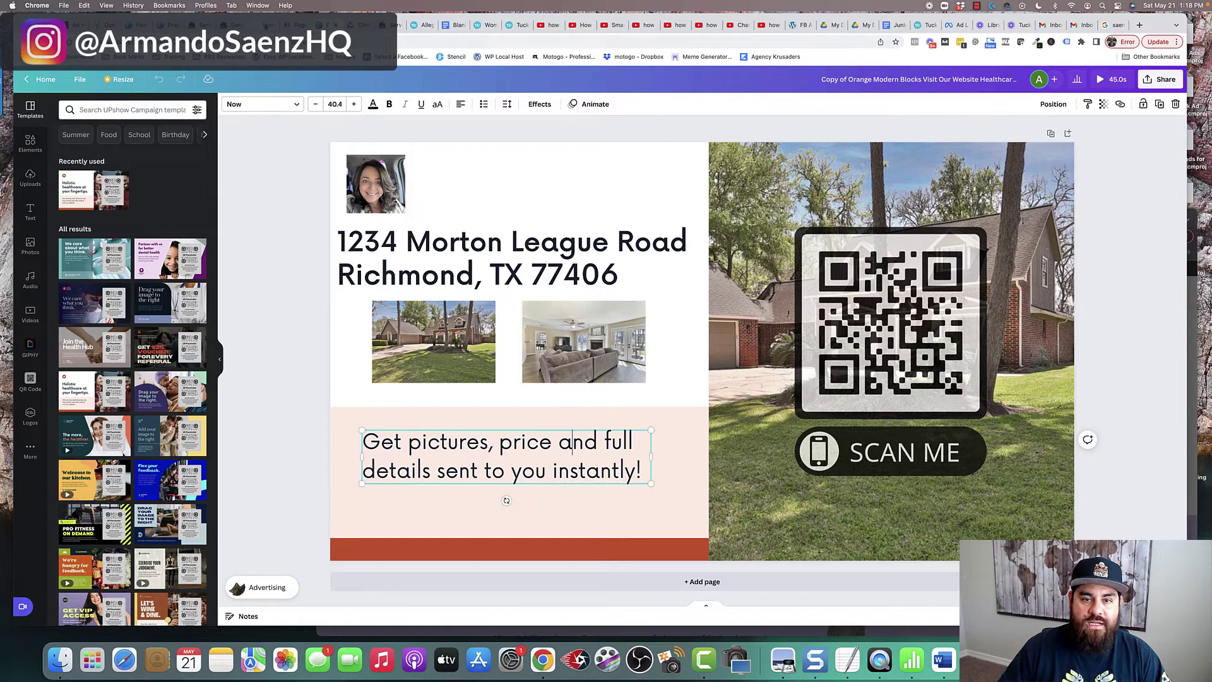
# Switch to the browser tab showing the 1234 Morton League property lead form
pyautogui.click(265, 25)
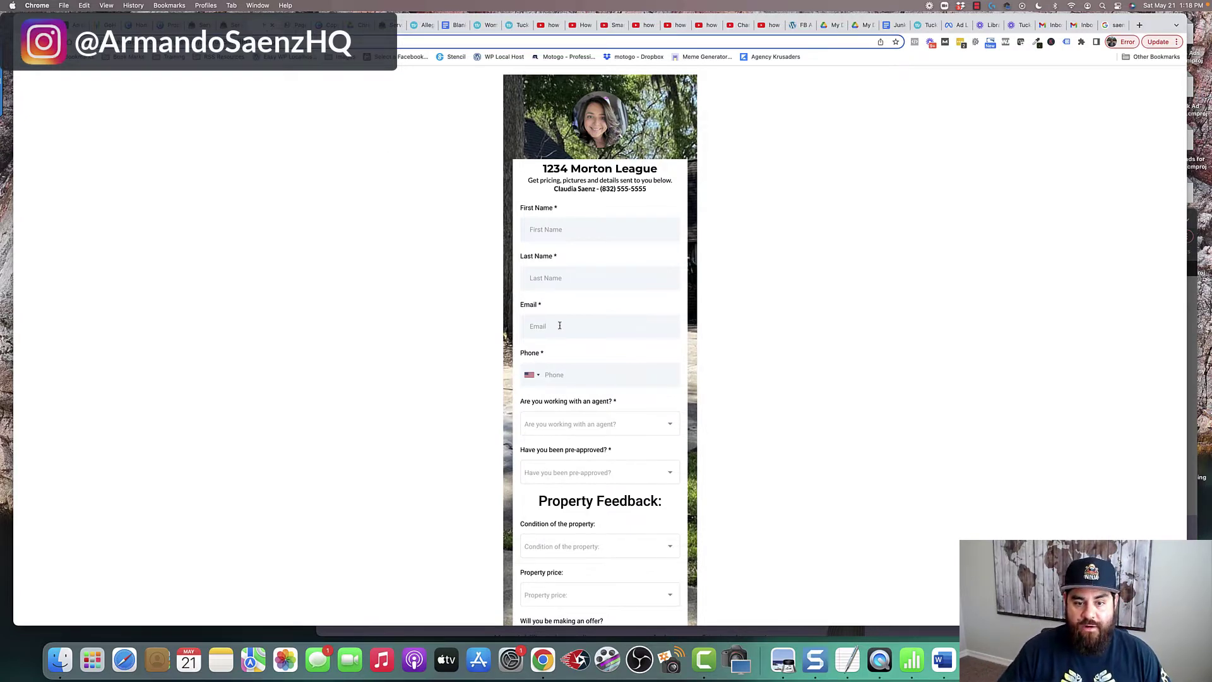
# Review the form's property Condition rating choices without picking one, then go to Conversations
pyautogui.scroll(-3, 631, 395)
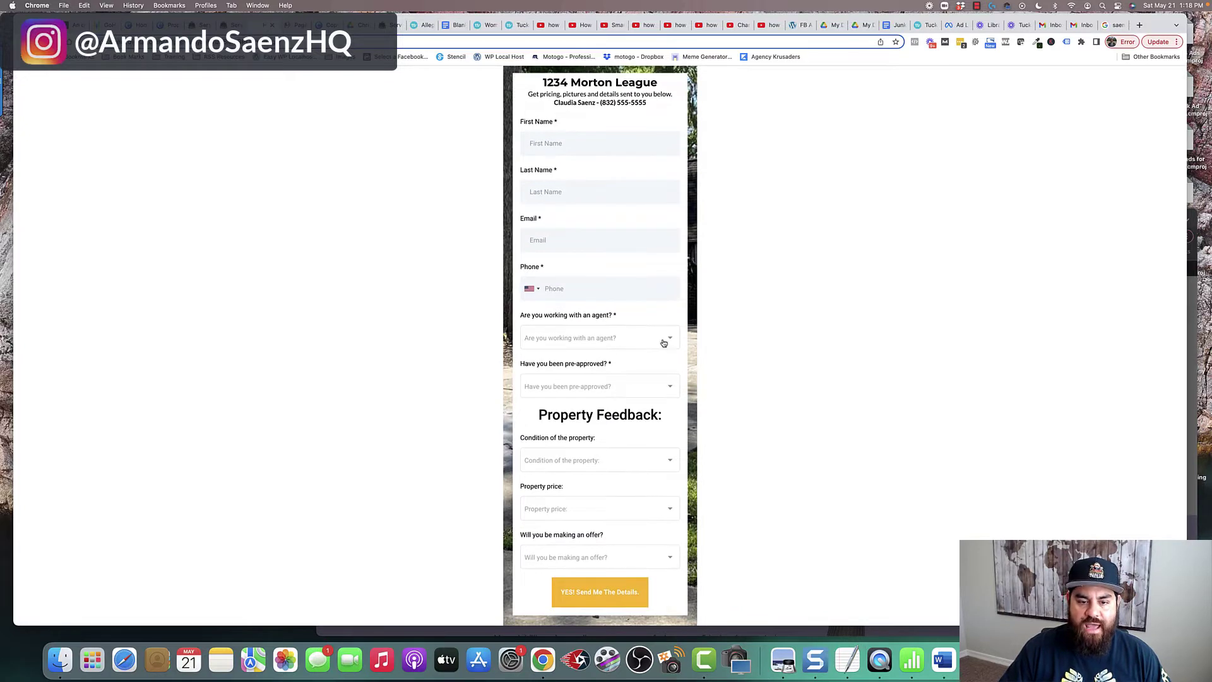
pyautogui.scroll(-1, 650, 395)
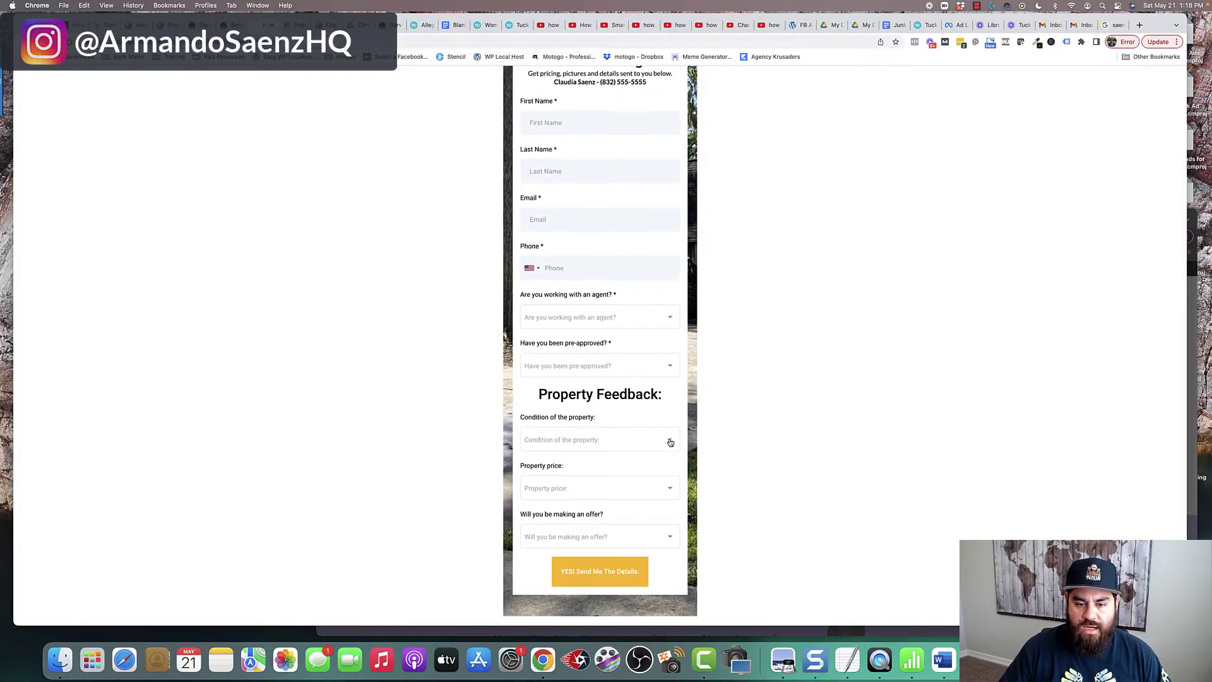
pyautogui.click(611, 440)
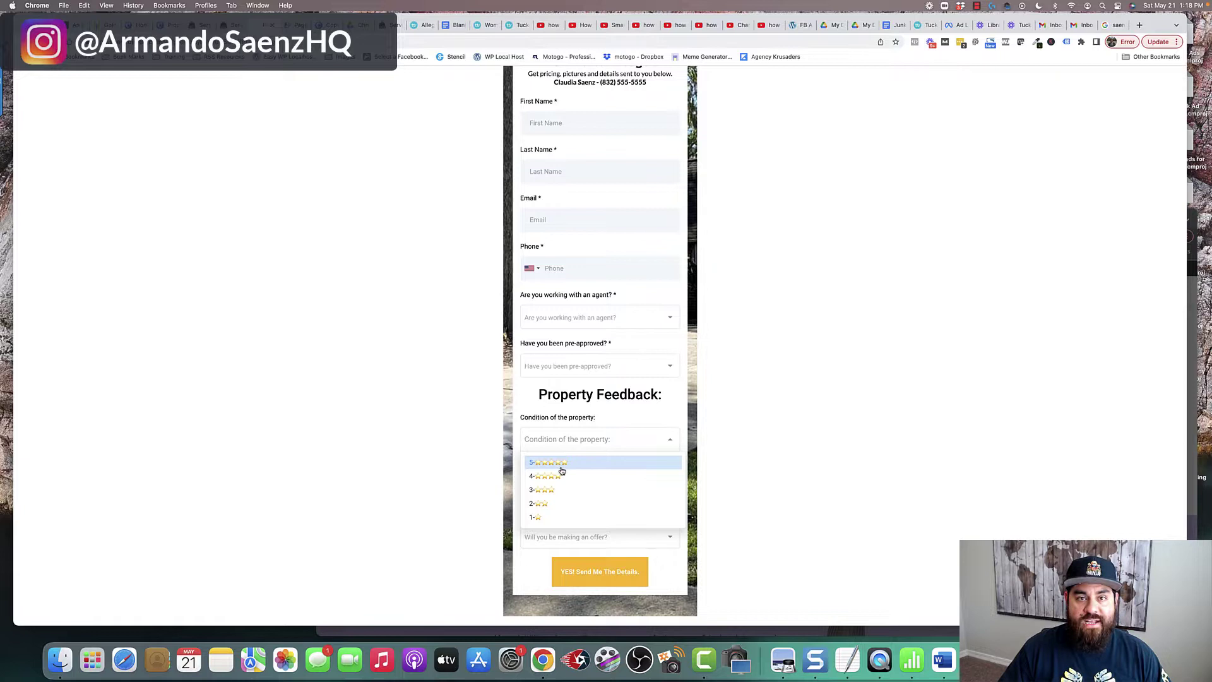
pyautogui.click(632, 424)
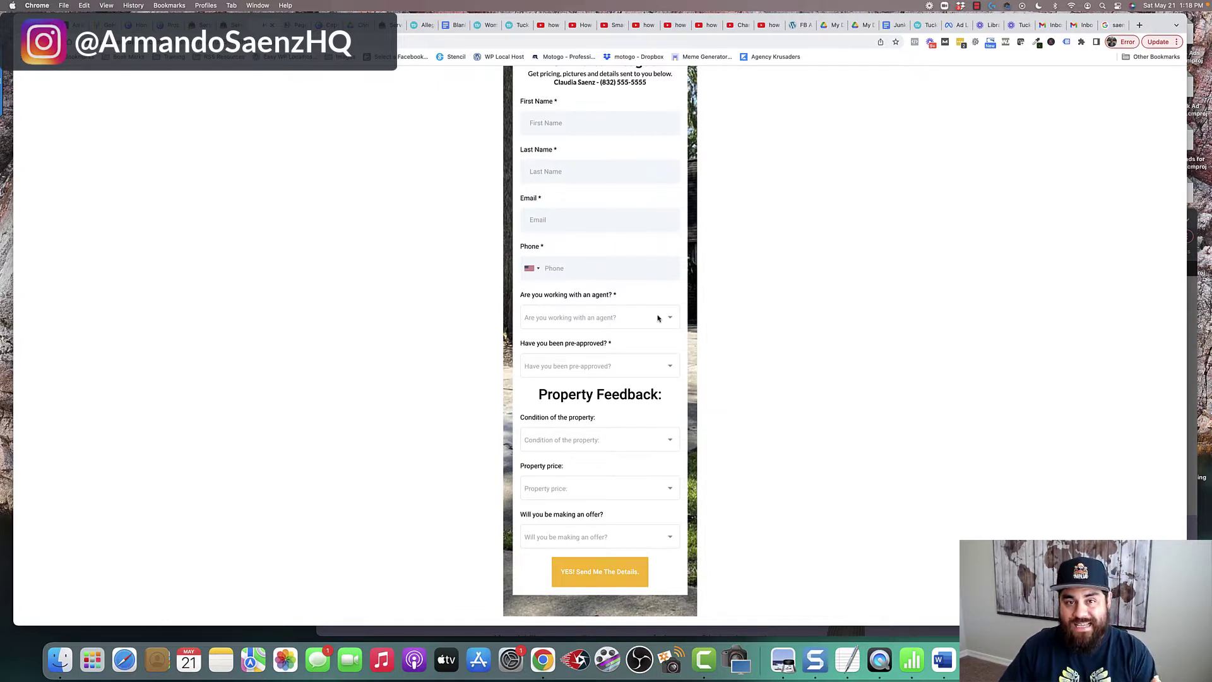
pyautogui.click(252, 25)
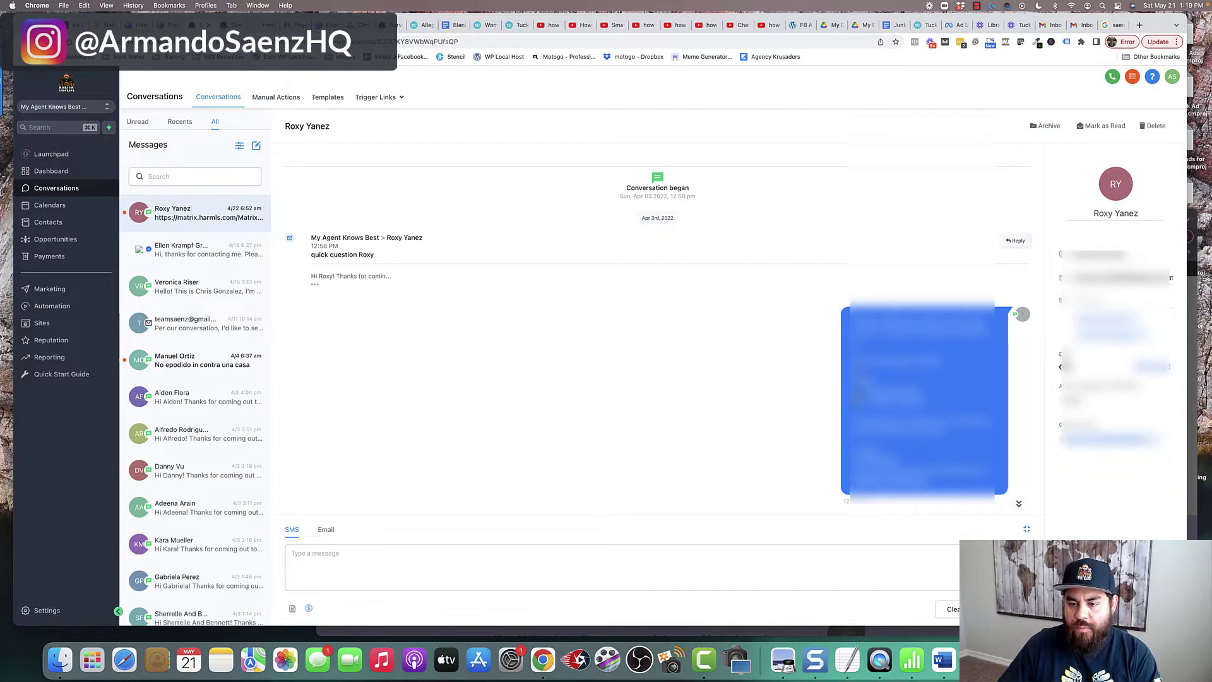
# Read through the lead's thread, highlighting part of the second message, then open the Dashboard
pyautogui.scroll(-5, 729, 341)
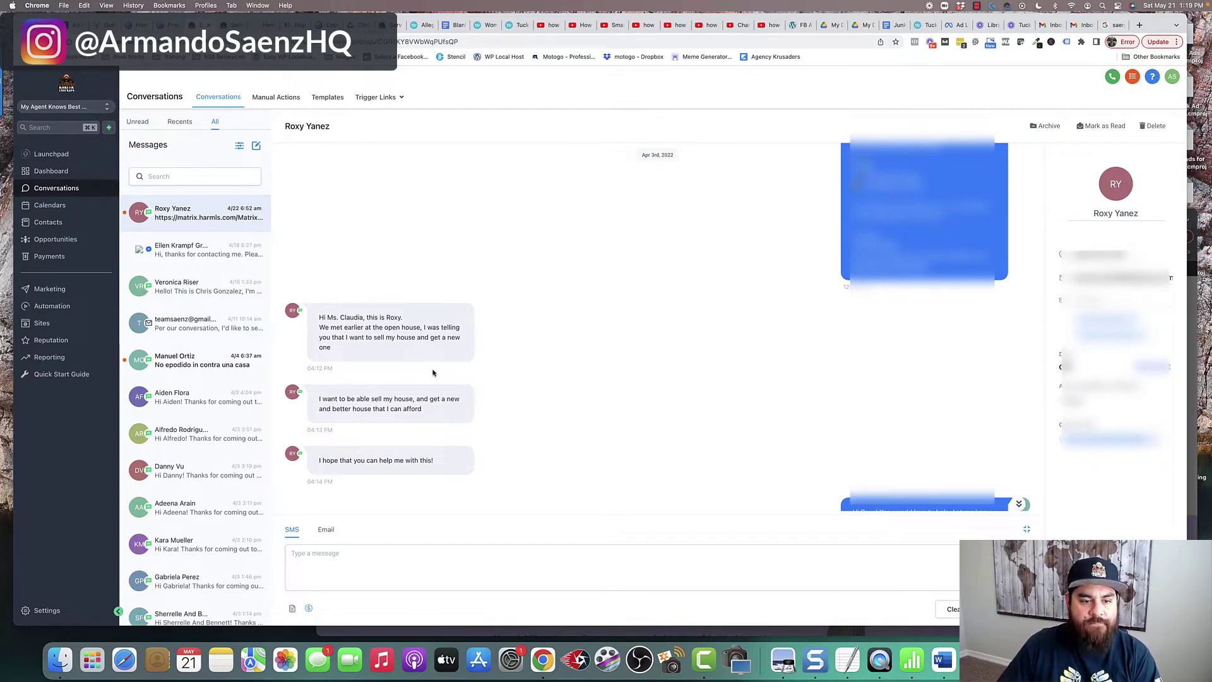
pyautogui.scroll(-3, 409, 365)
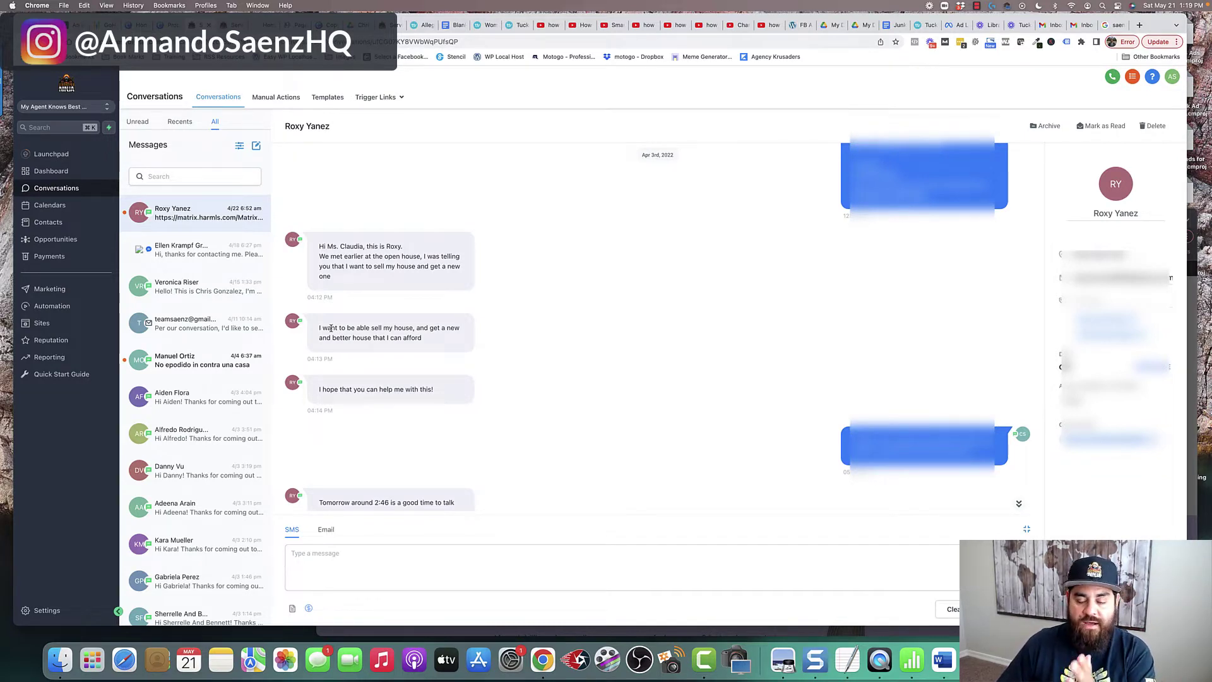
pyautogui.moveTo(331, 328); pyautogui.dragTo(405, 328)
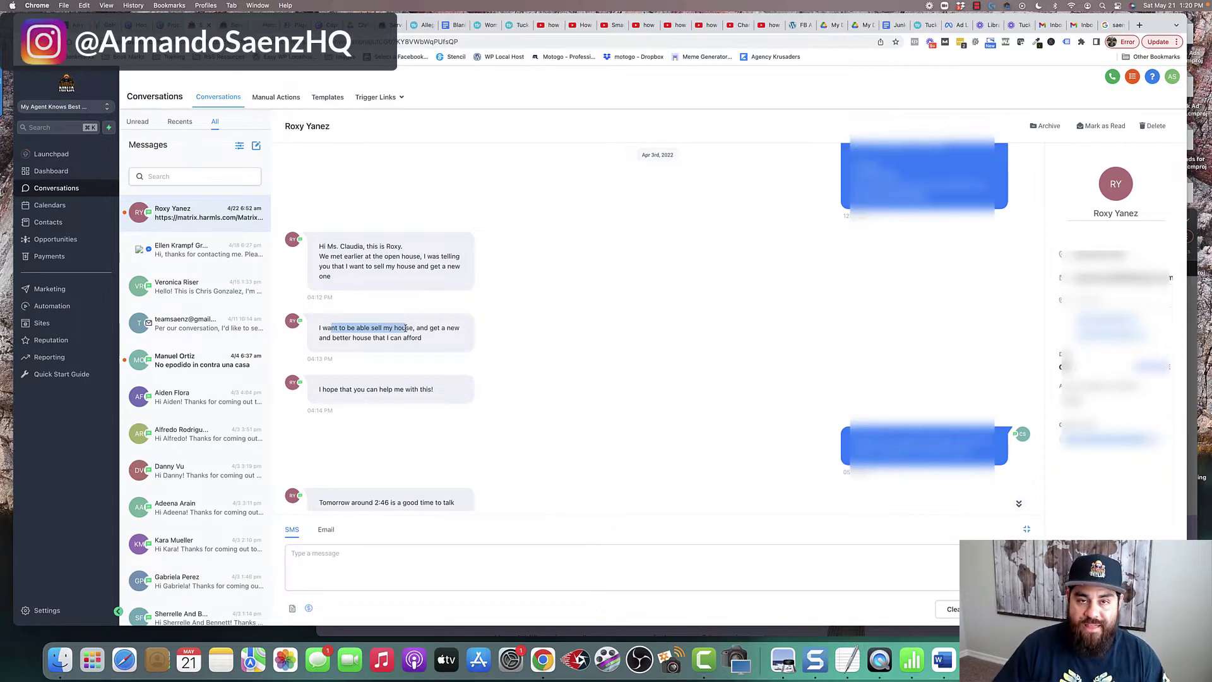
pyautogui.click(54, 170)
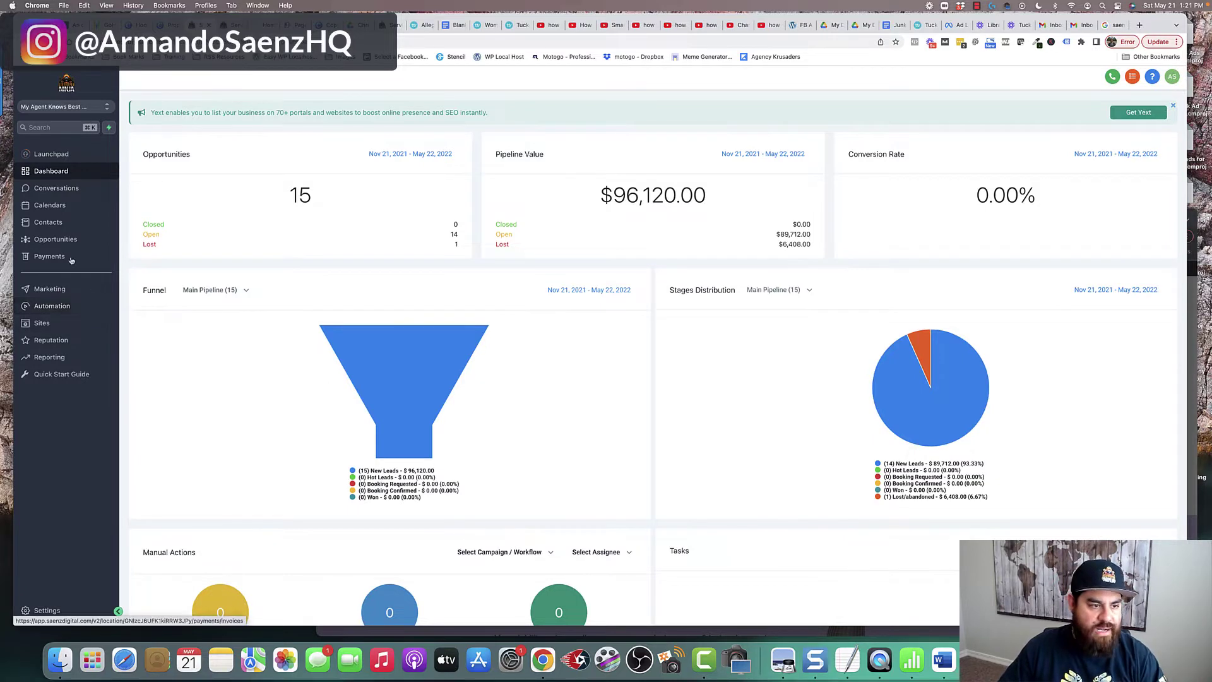
# Go to Sites and open the Forms builder list
pyautogui.click(43, 324)
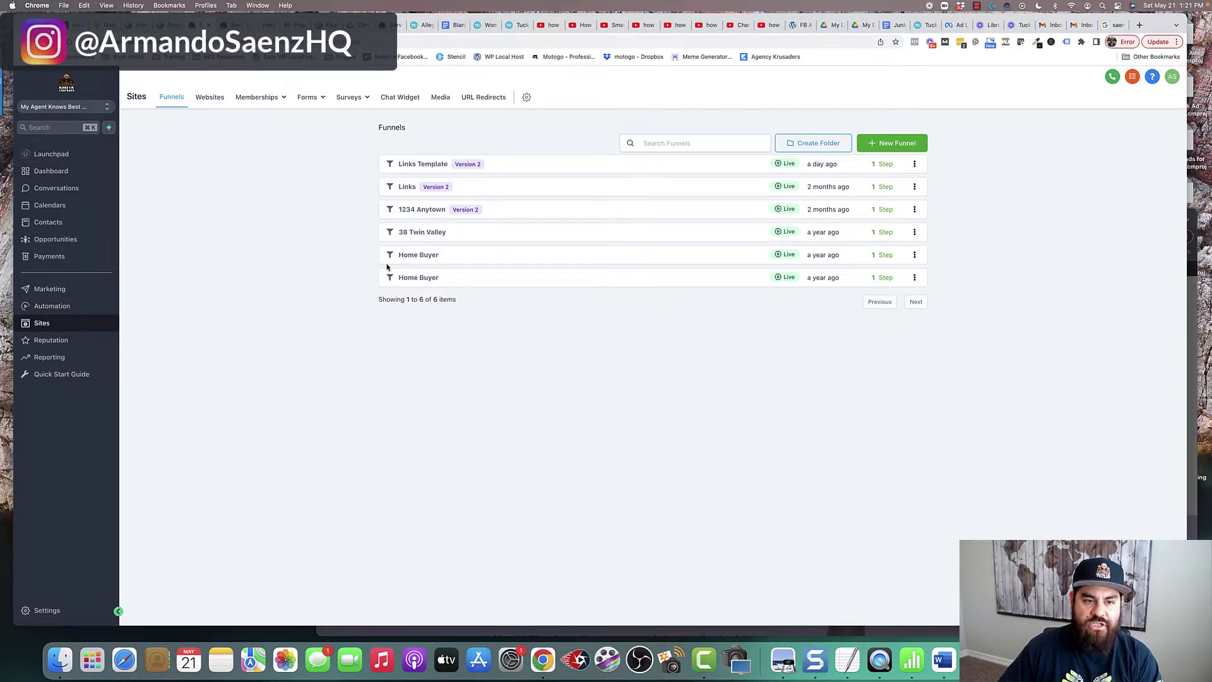
pyautogui.moveTo(269, 102)
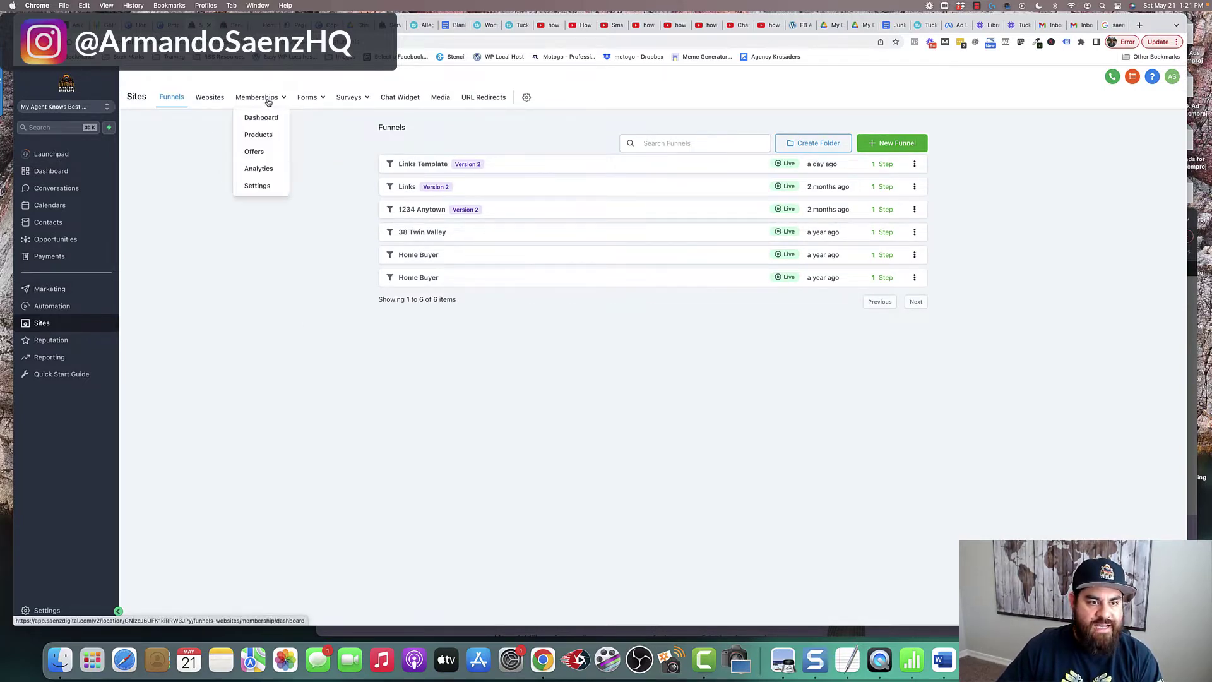
pyautogui.moveTo(306, 101)
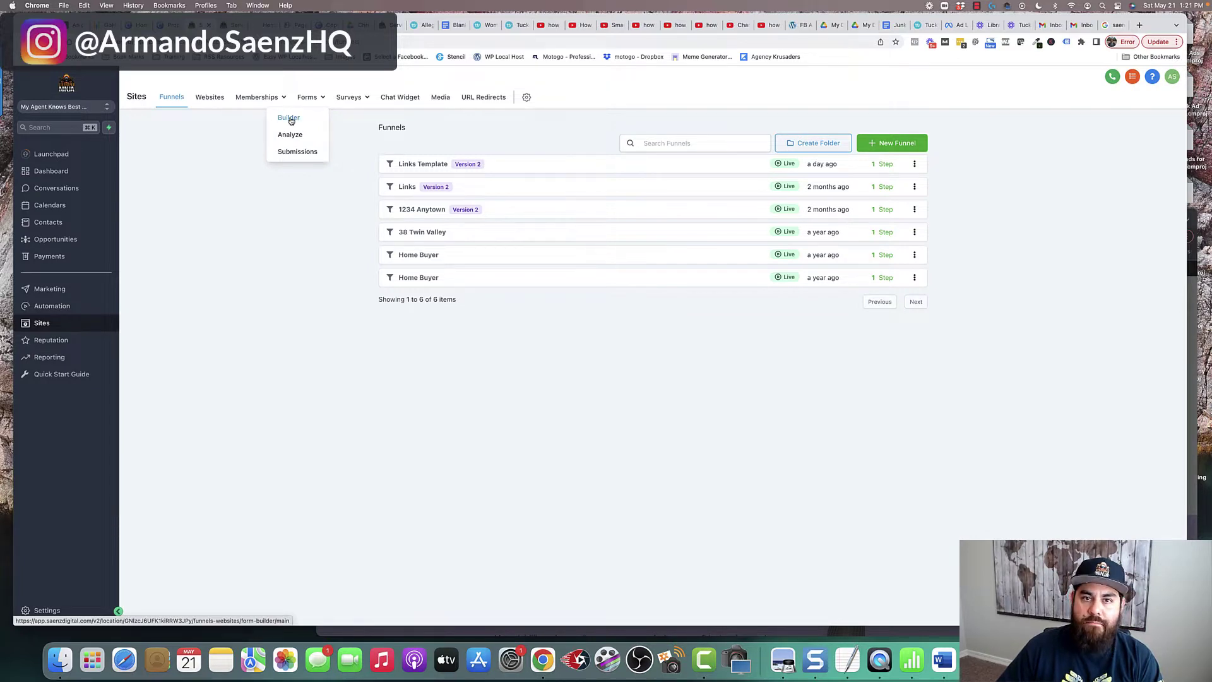
pyautogui.click(290, 119)
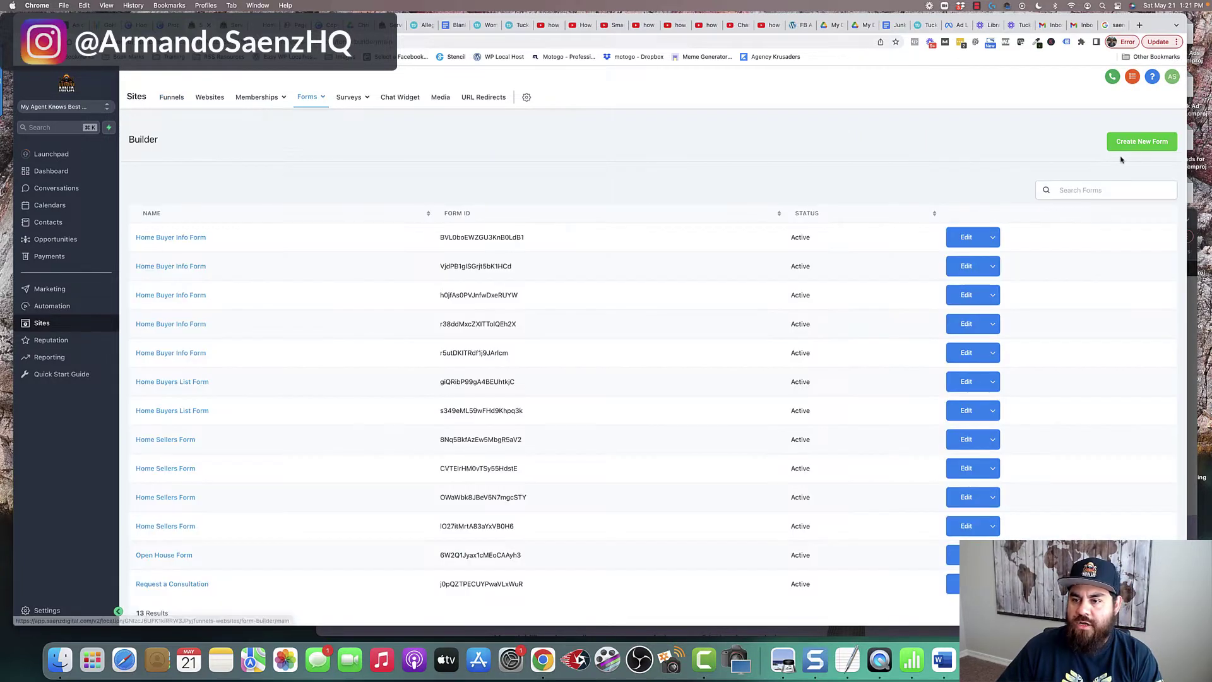
# Start a new blank form and drag in fields, including a Phone field
pyautogui.click(1137, 142)
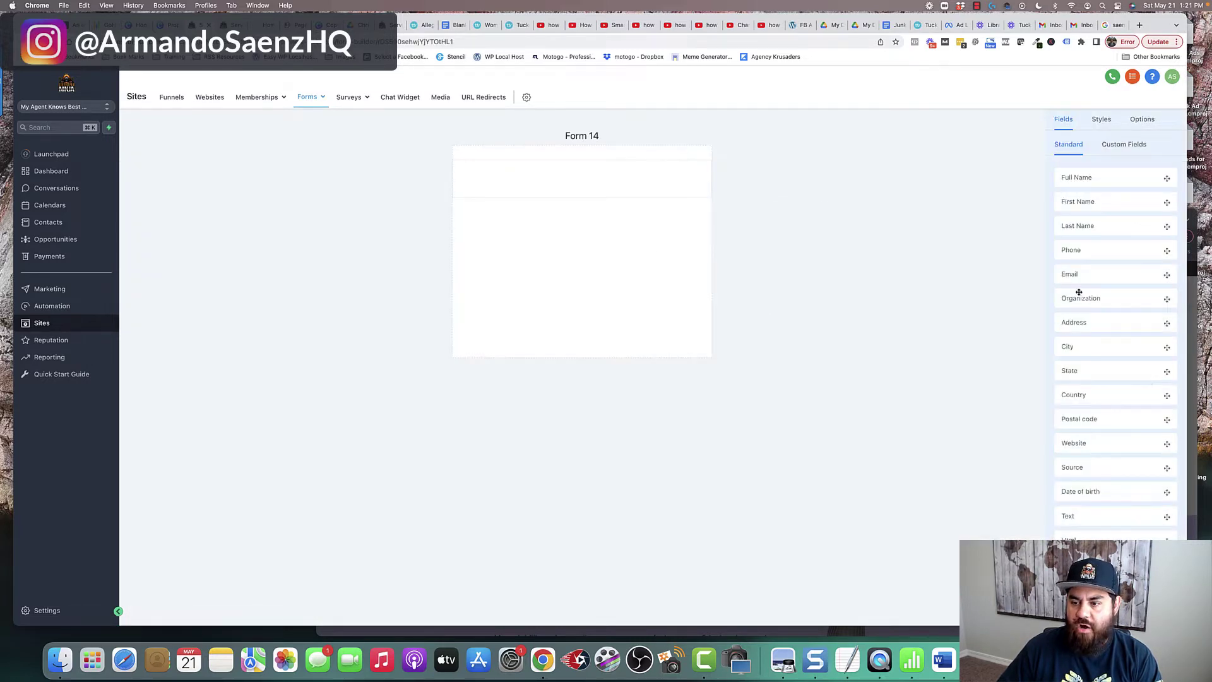
pyautogui.moveTo(1076, 182); pyautogui.dragTo(631, 200)
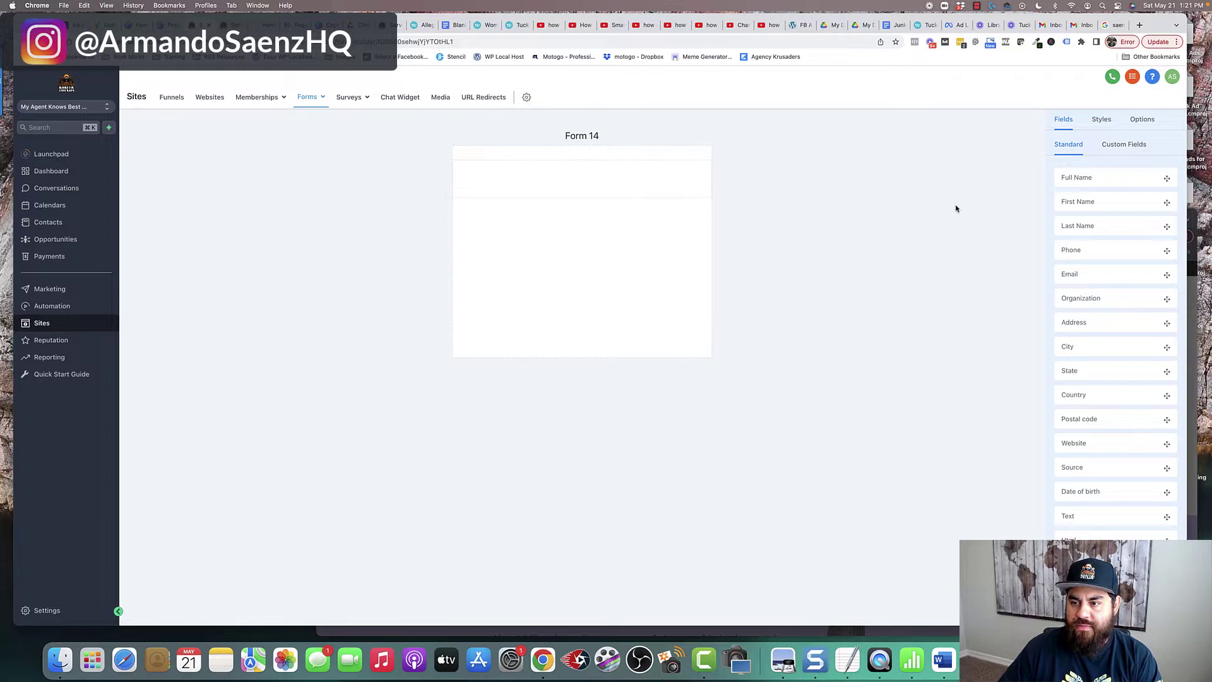
pyautogui.moveTo(1074, 249); pyautogui.dragTo(527, 221)
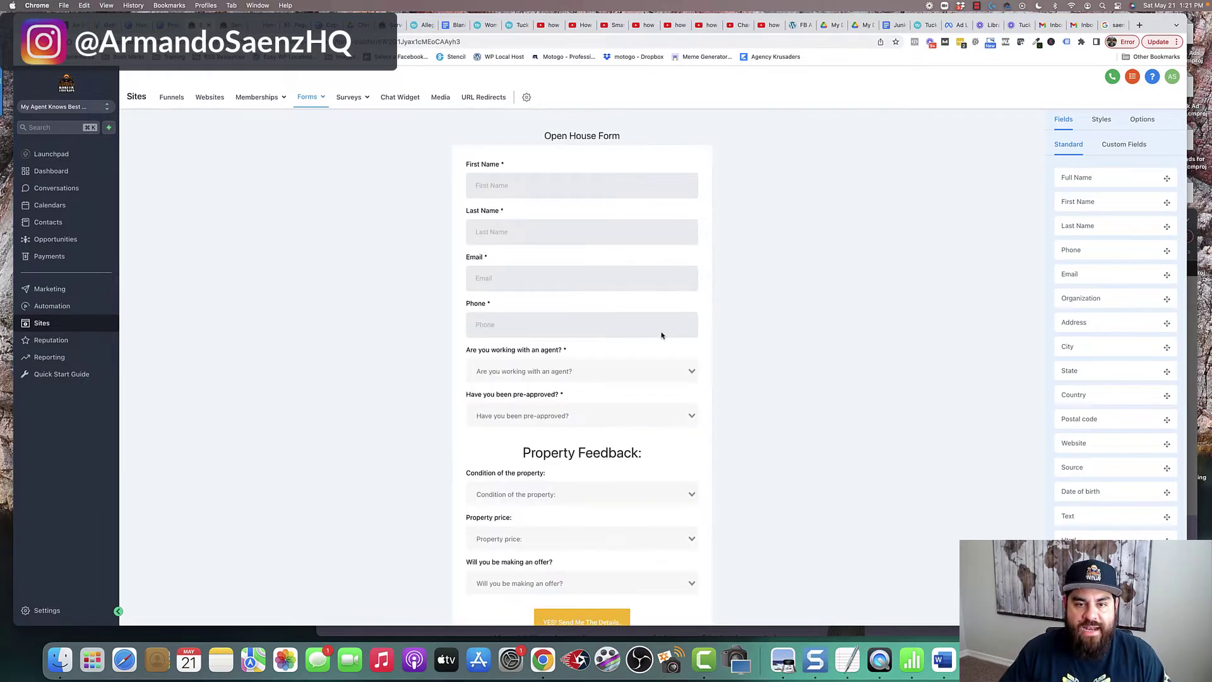
pyautogui.scroll(-3, 661, 335)
pyautogui.scroll(3, 615, 471)
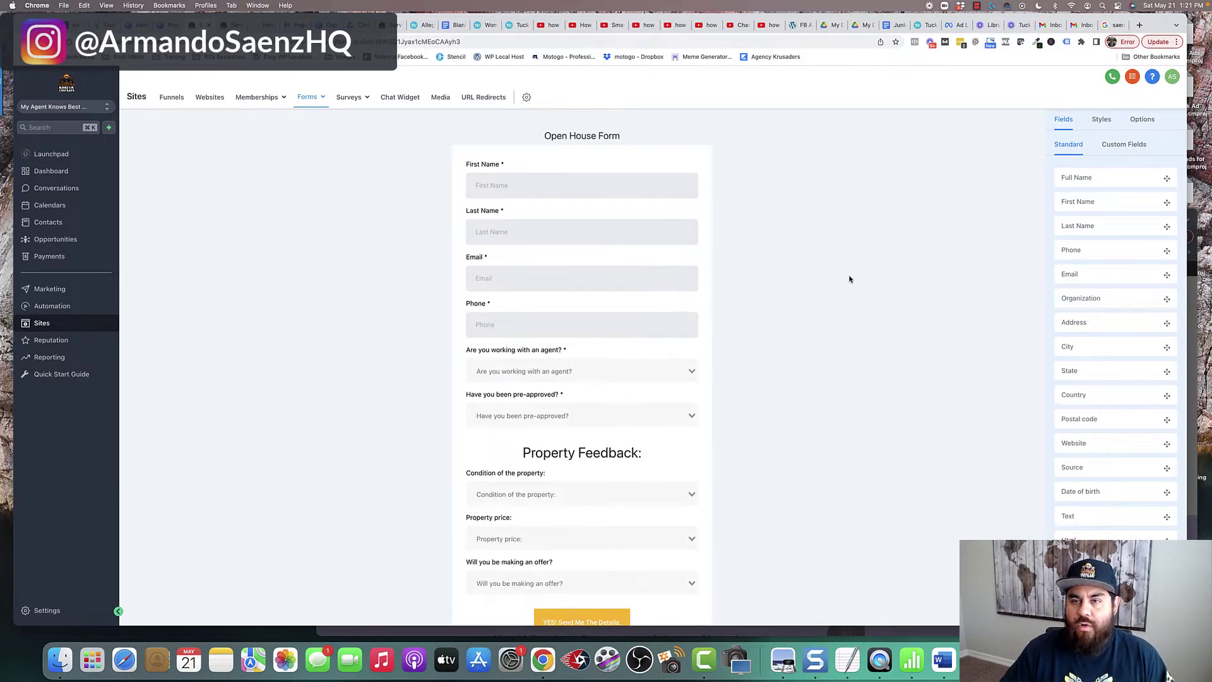
# Confirm the form is named 'Open House Form' in Options, then return to the Funnels list
pyautogui.click(1139, 119)
pyautogui.click(1115, 173)
pyautogui.moveTo(1132, 172); pyautogui.dragTo(1069, 172)
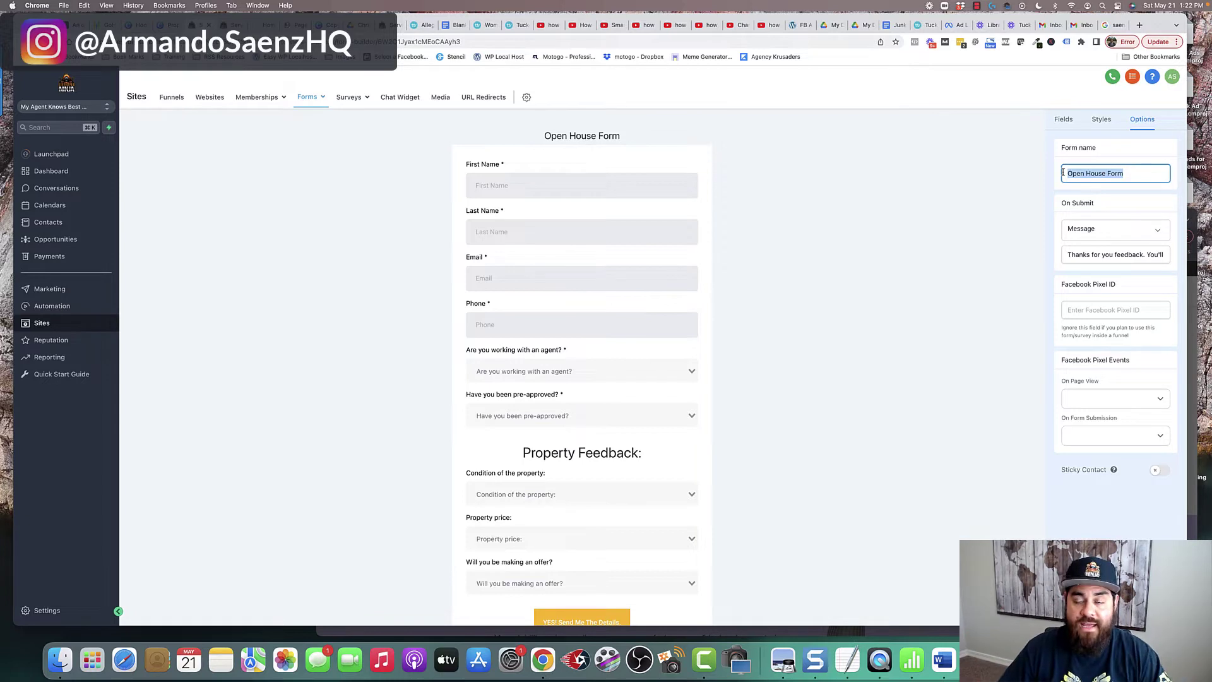
pyautogui.click(1060, 176)
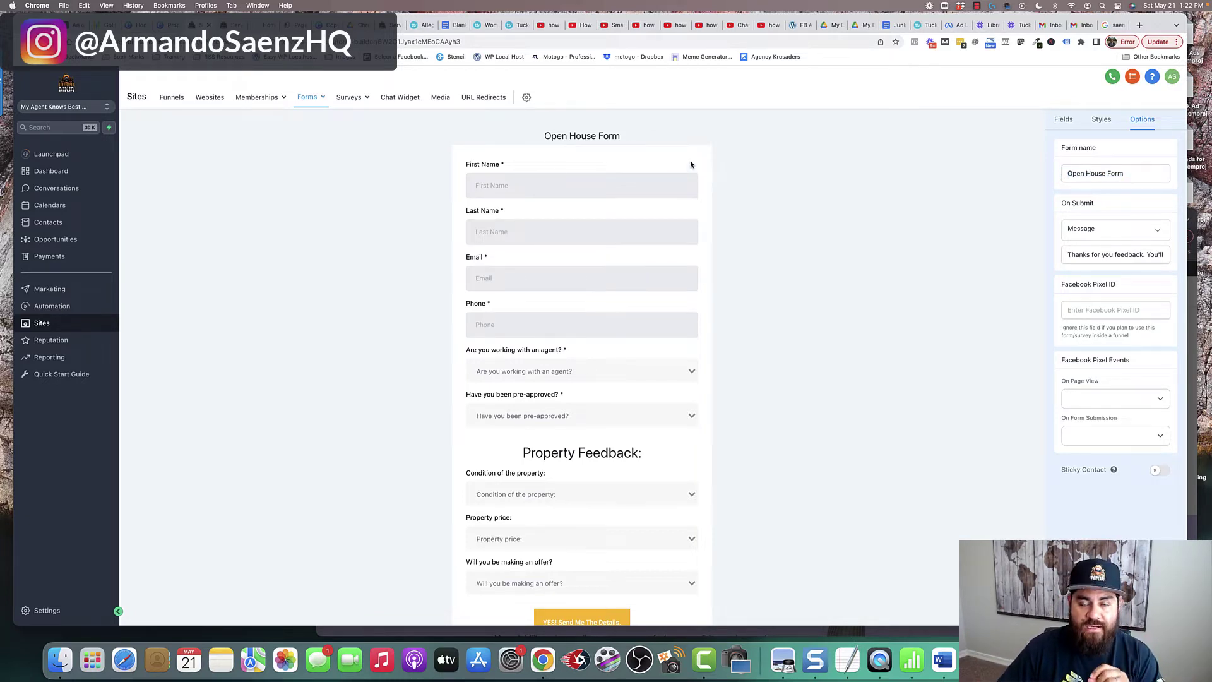
pyautogui.click(363, 405)
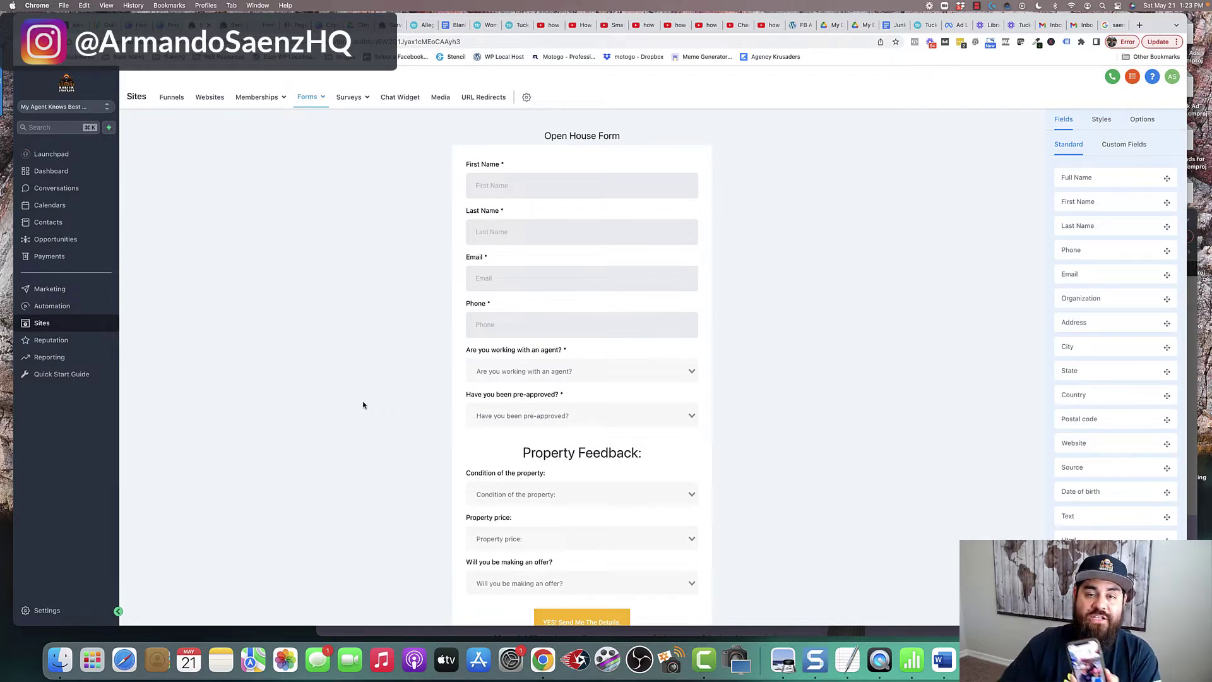
pyautogui.click(171, 97)
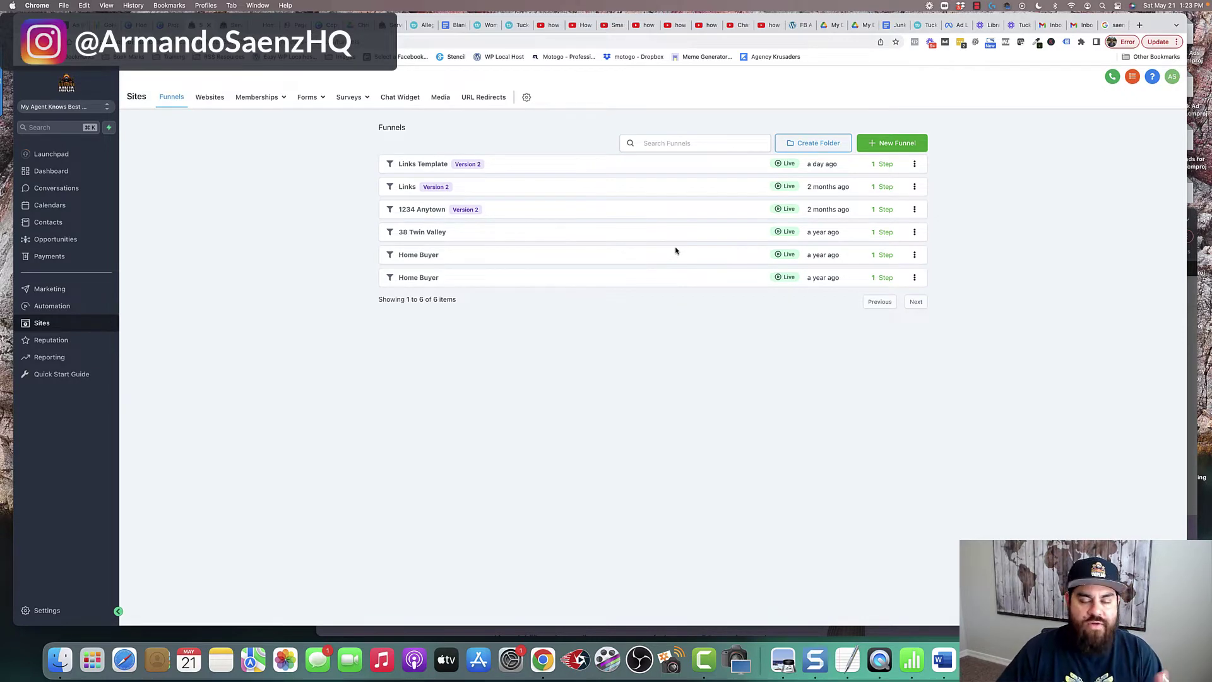
# Create a new funnel named 'test'
pyautogui.click(877, 144)
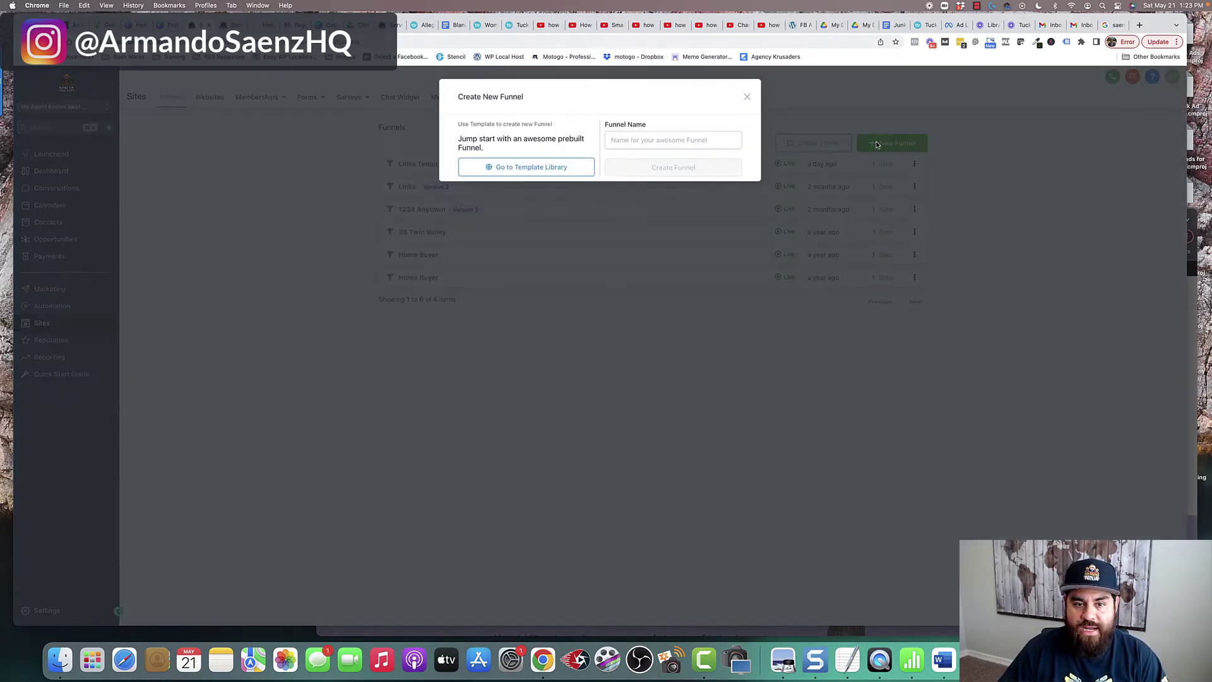
pyautogui.click(658, 140)
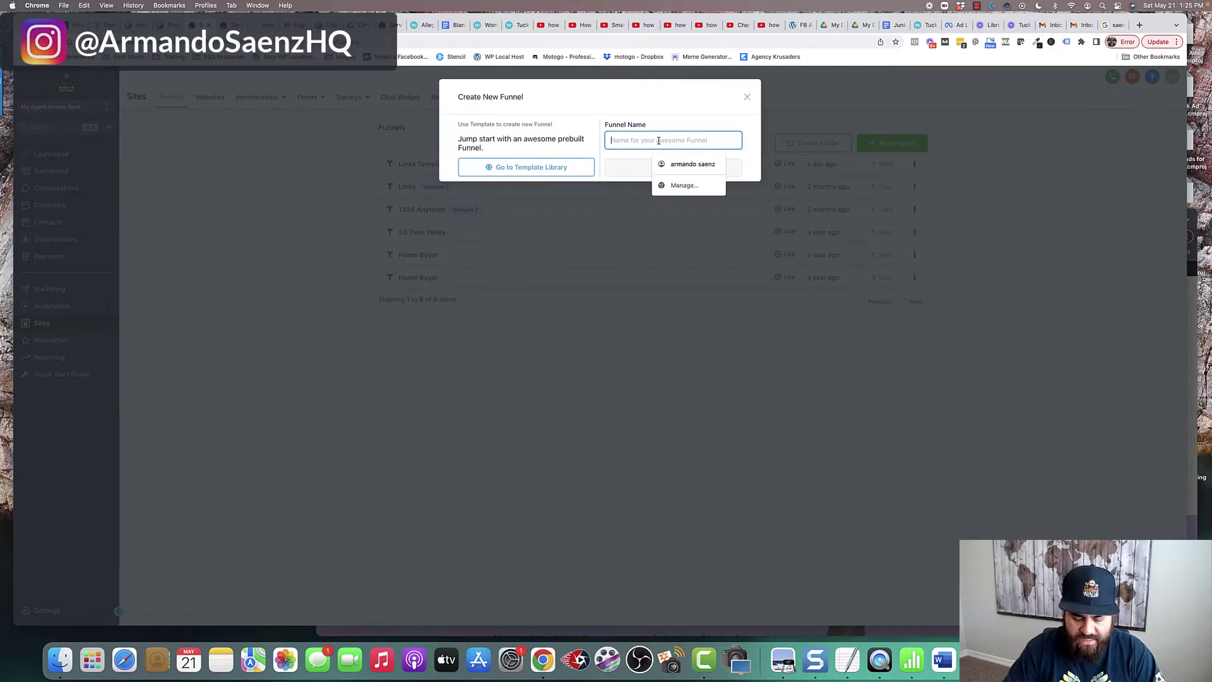
pyautogui.write('test')
pyautogui.click(671, 165)
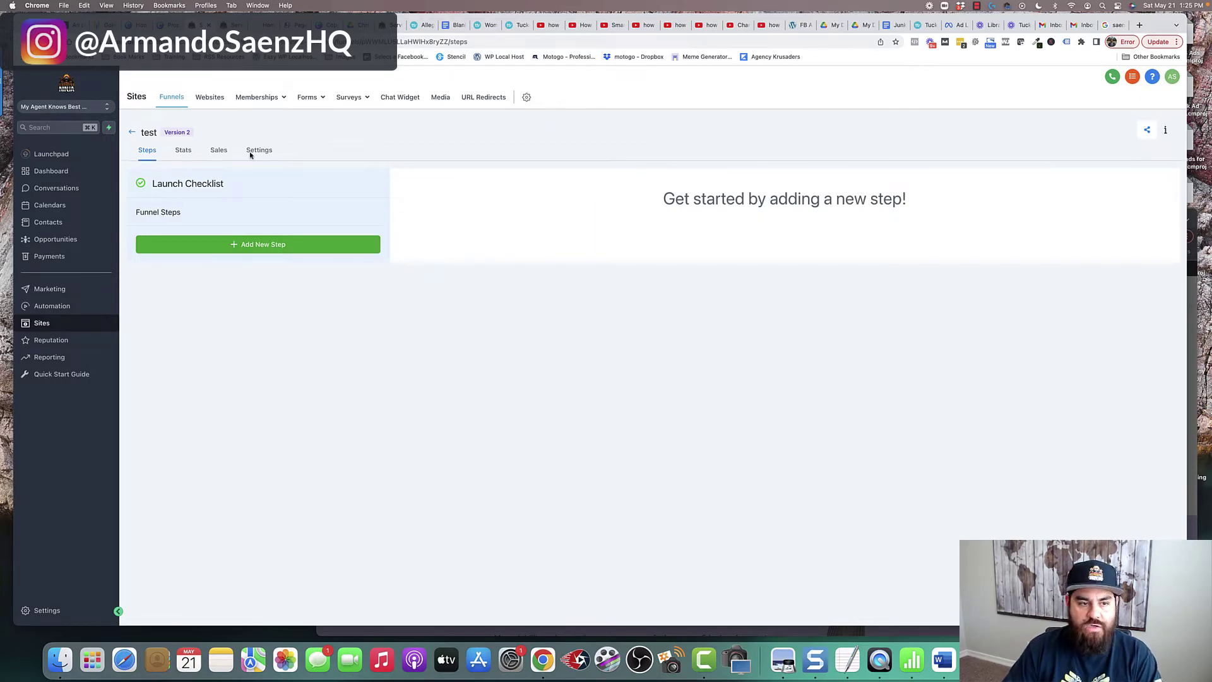
# Add an 'open house v1' step and edit its page in the same tab
pyautogui.click(245, 248)
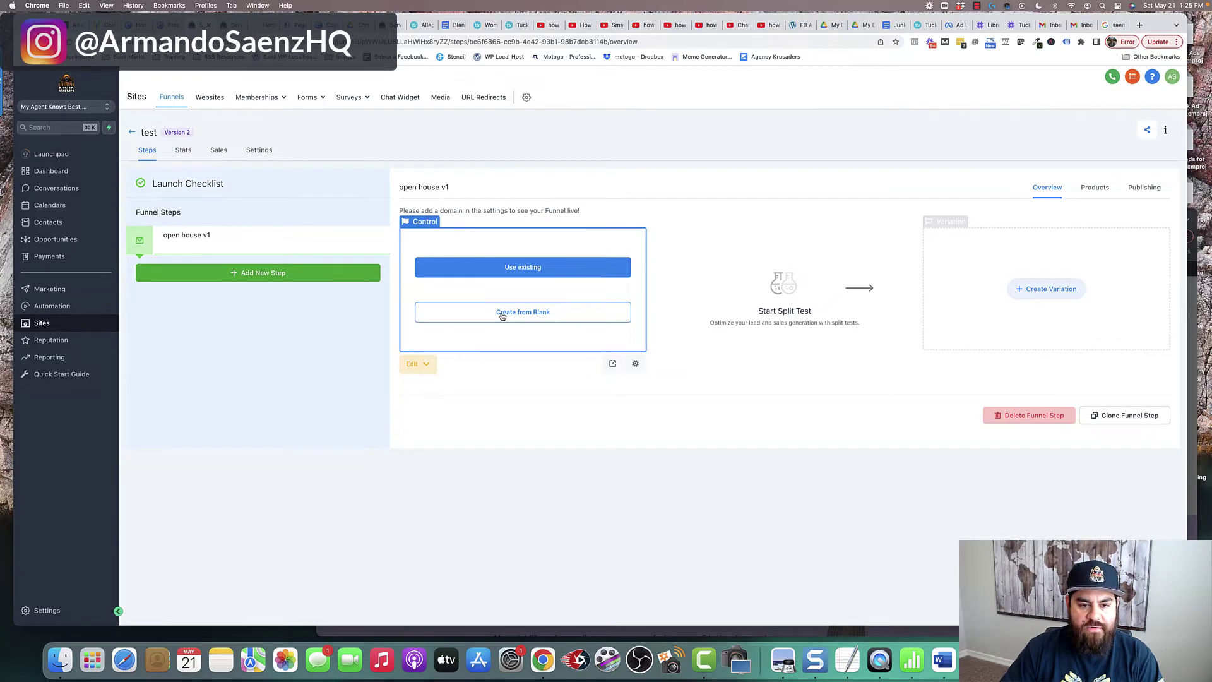
pyautogui.click(418, 366)
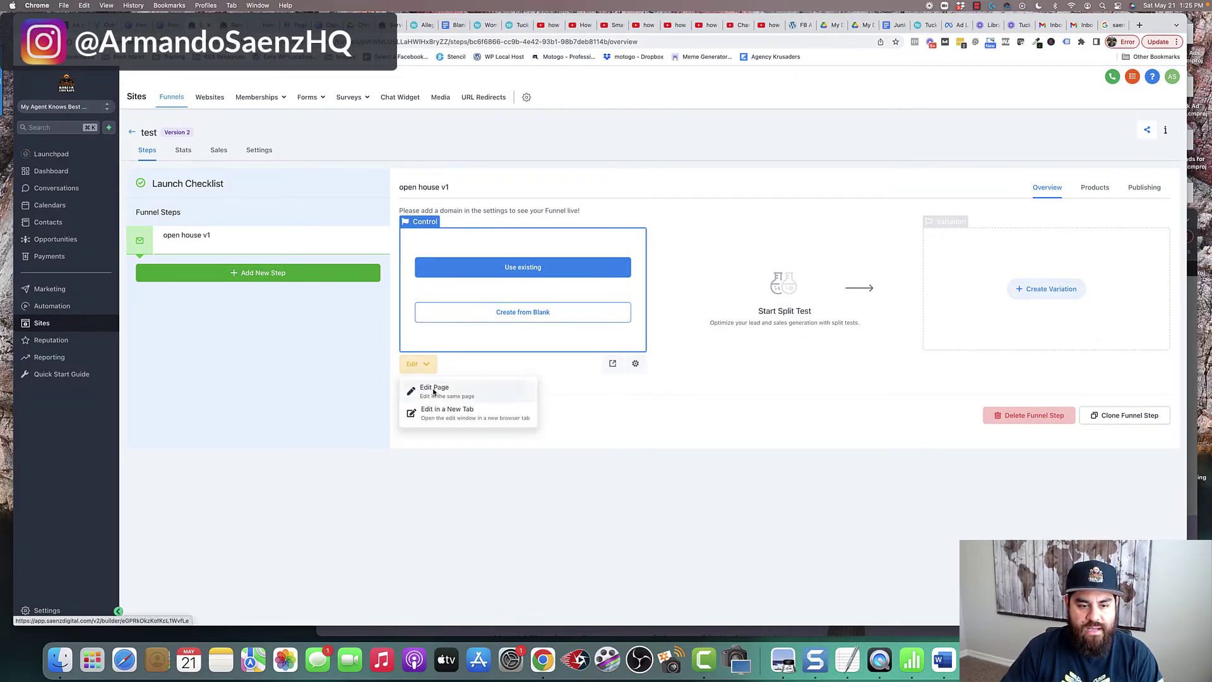
pyautogui.click(433, 387)
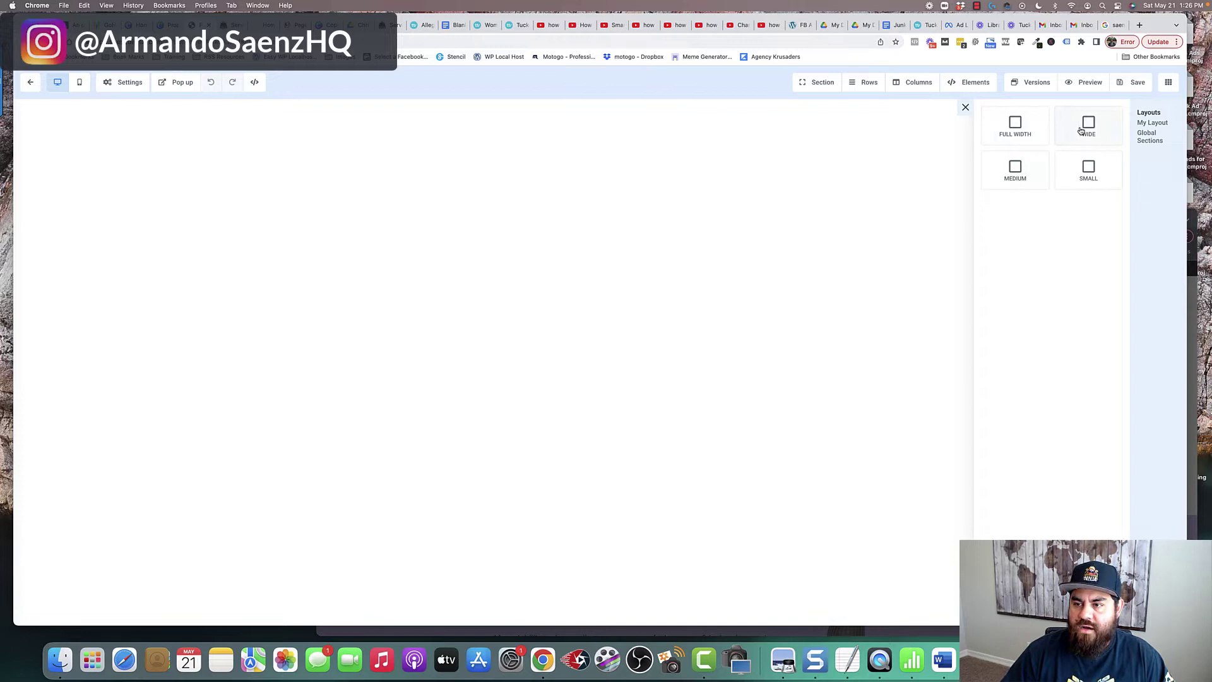
# Add a full-width section with a one-column row and a Form element
pyautogui.click(1015, 124)
pyautogui.click(713, 132)
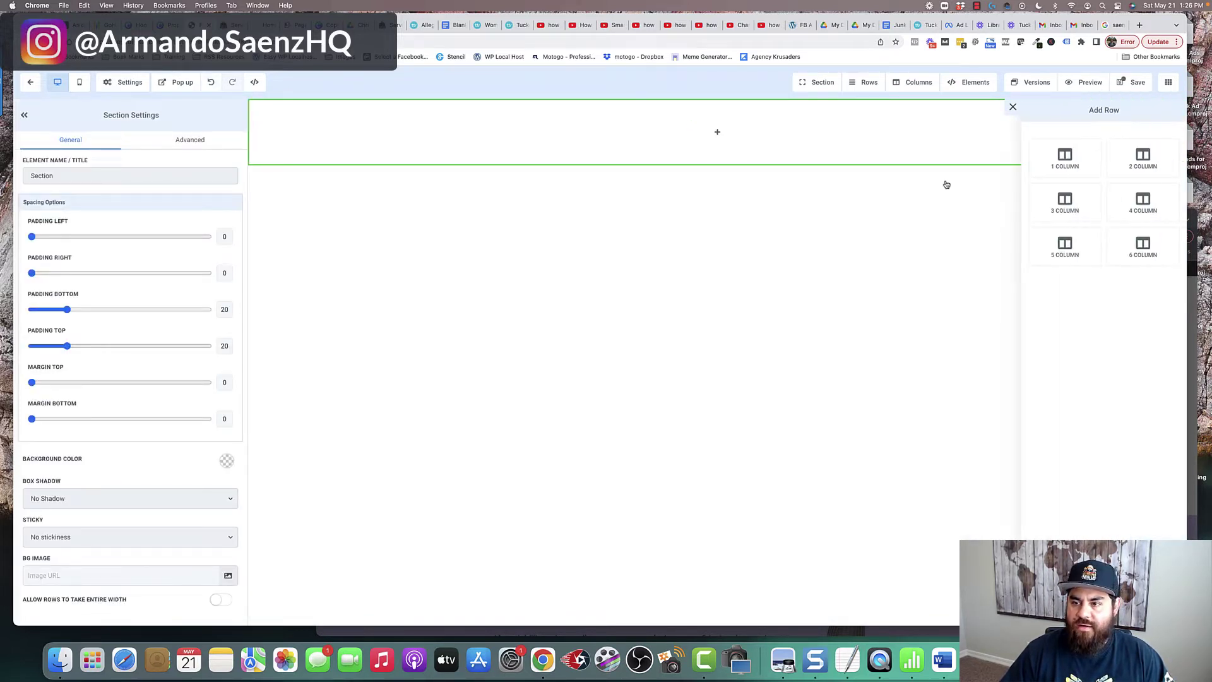
pyautogui.click(1065, 160)
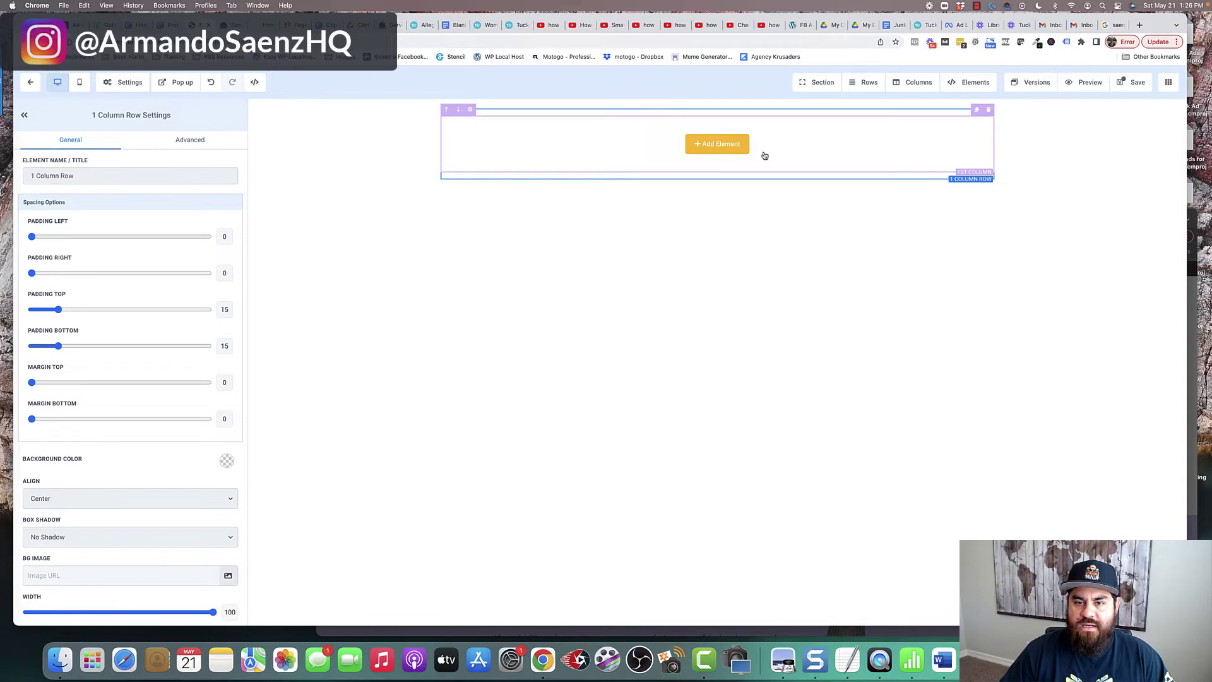
pyautogui.click(714, 147)
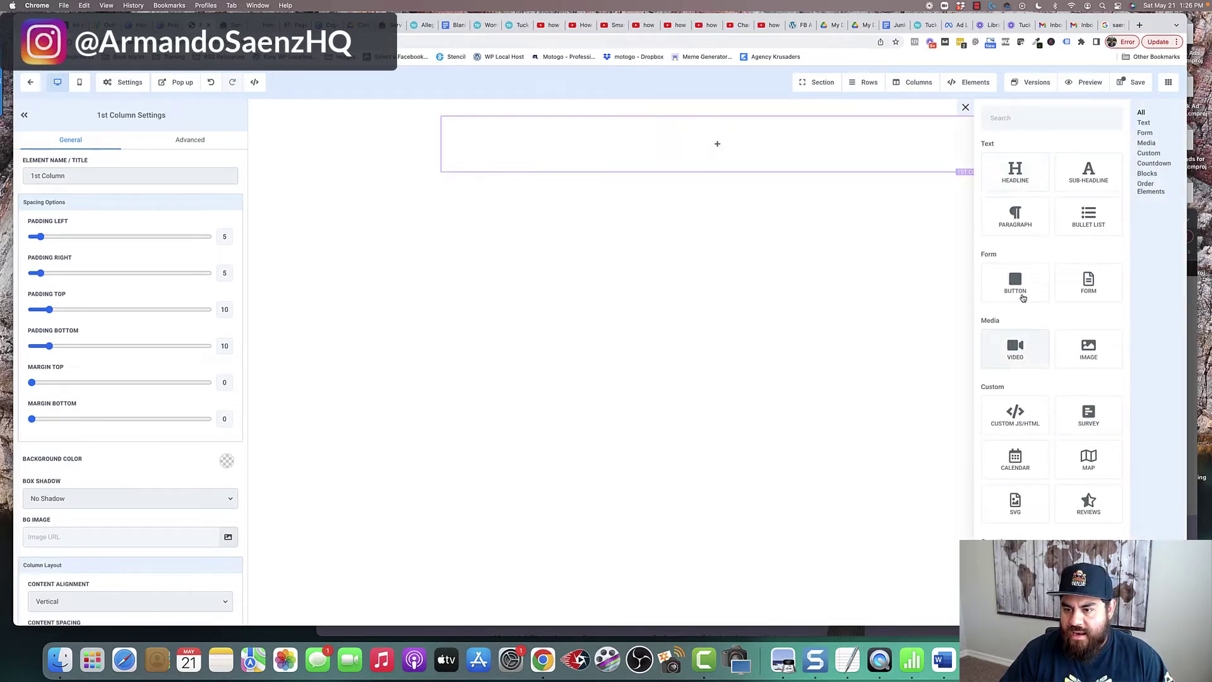
pyautogui.click(1087, 283)
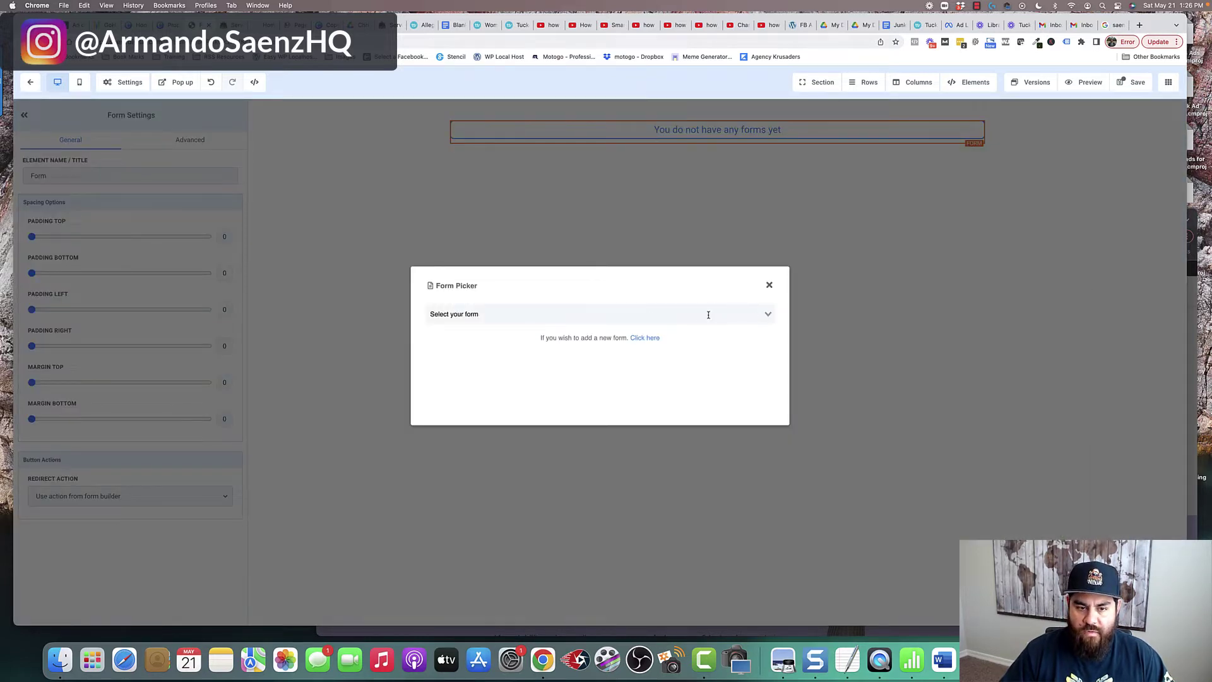
# Select the Open House Form for the element and preview the page
pyautogui.click(767, 316)
pyautogui.scroll(-3, 518, 379)
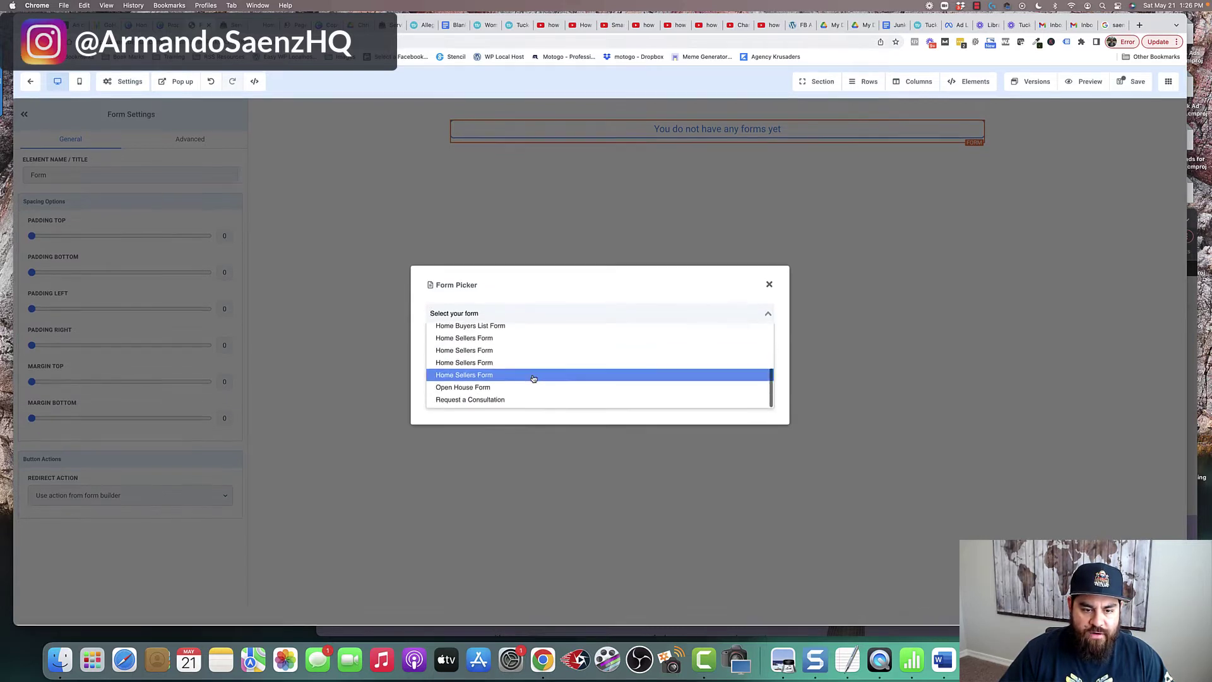
pyautogui.click(487, 386)
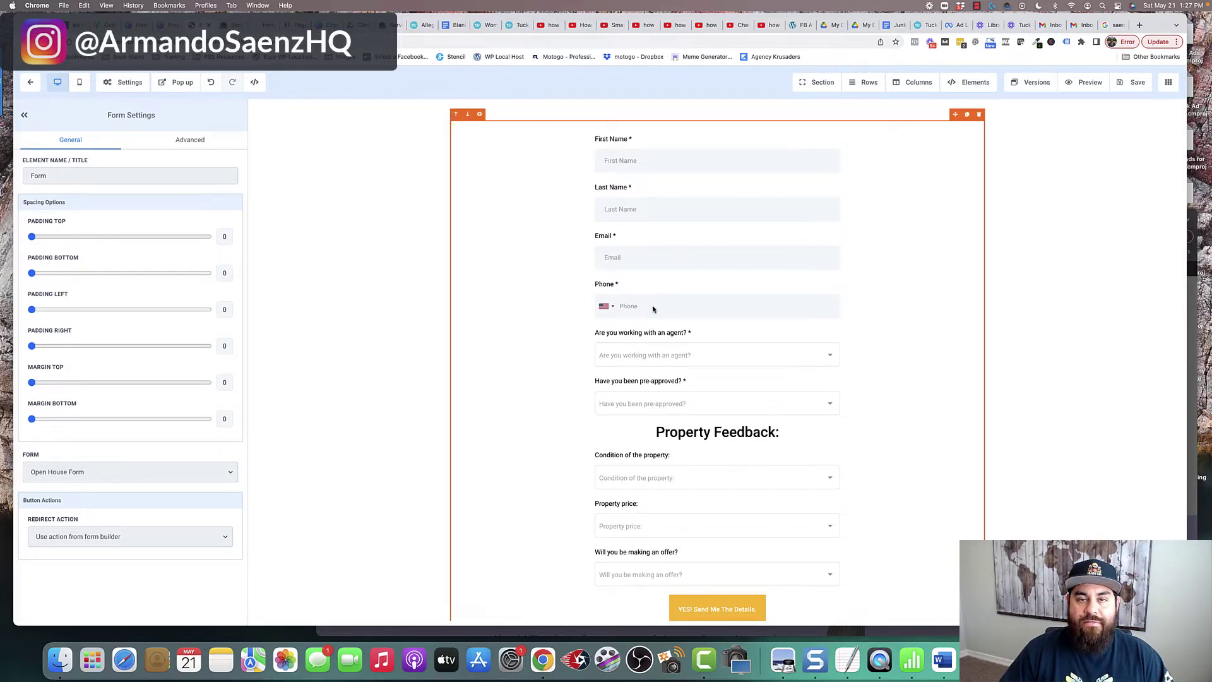
pyautogui.click(1083, 82)
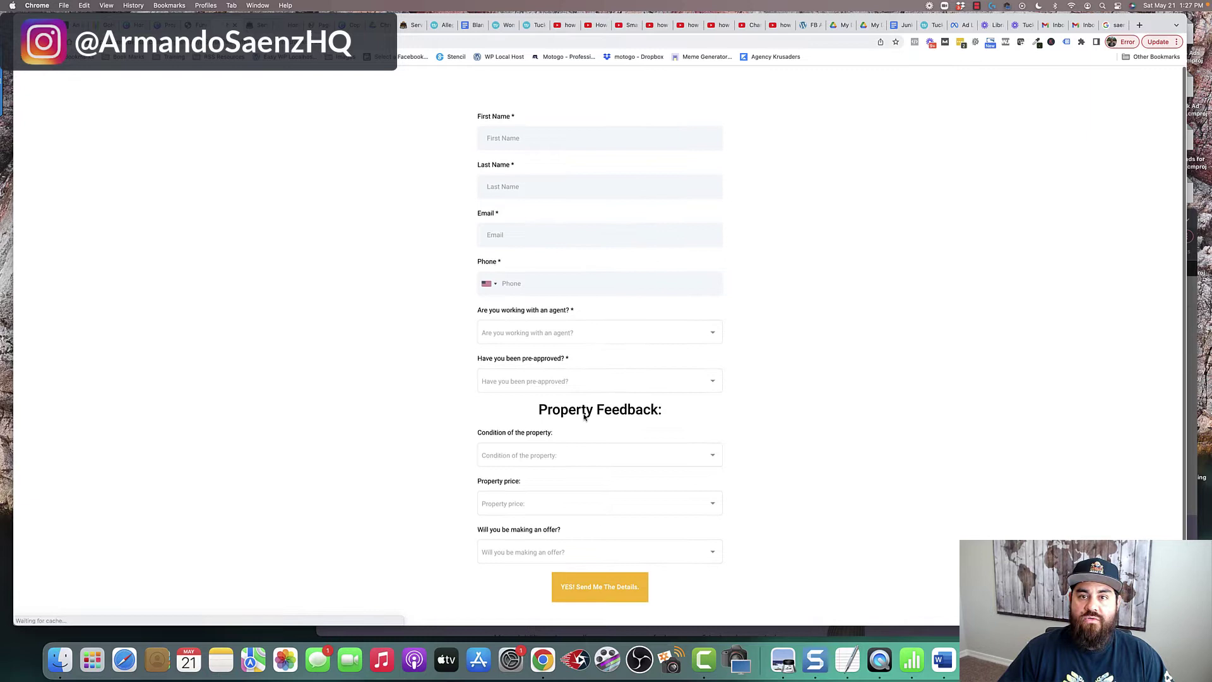
# Scroll through the live 1234 Morton League open-house form page
pyautogui.scroll(-1, 584, 416)
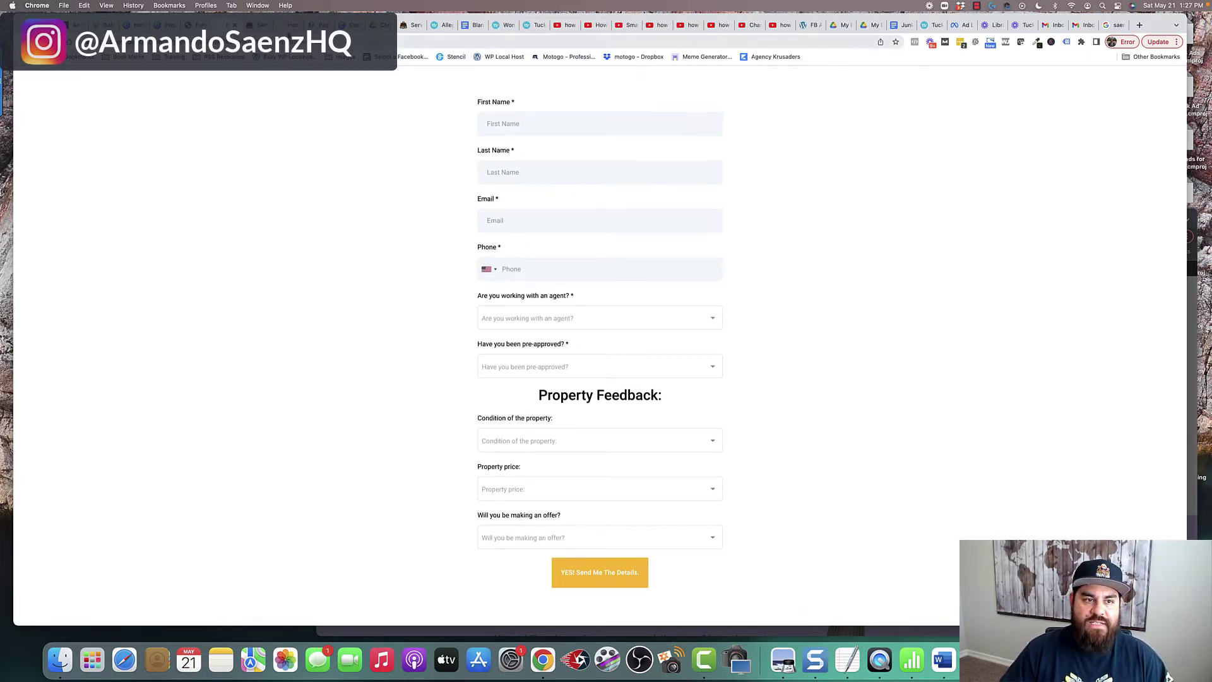
pyautogui.click(284, 25)
pyautogui.scroll(3, 586, 395)
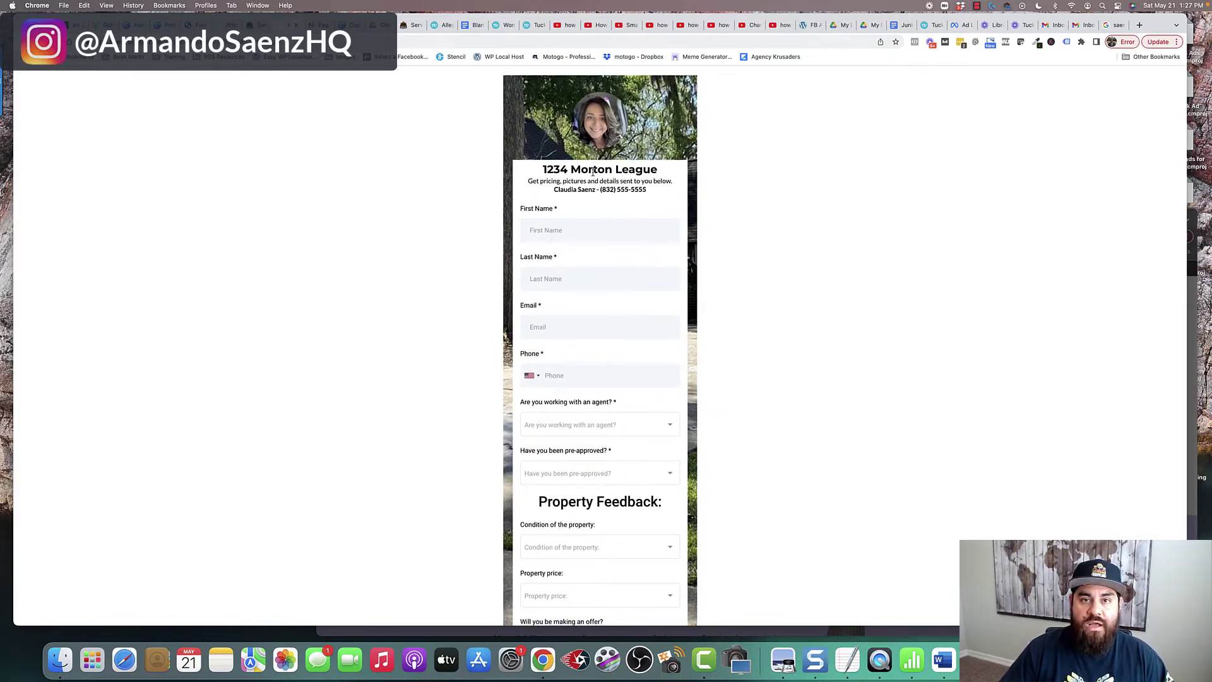
pyautogui.scroll(-3, 593, 172)
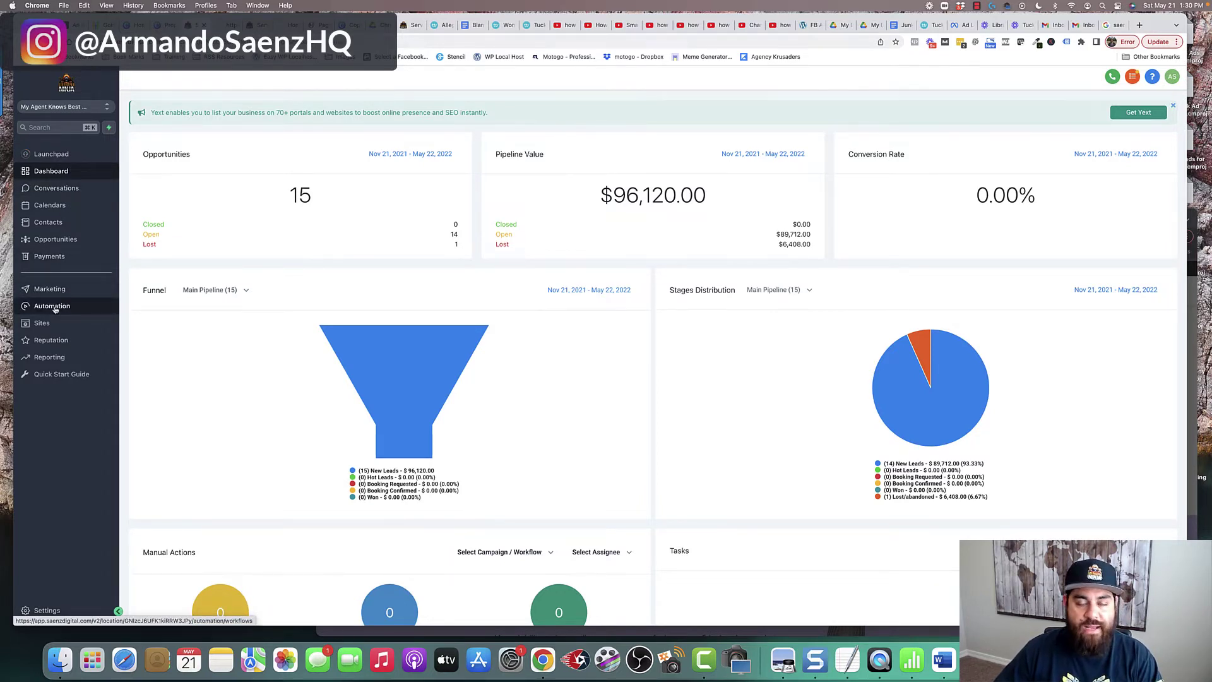
# Under Automation, create a new workflow using Start from scratch
pyautogui.click(52, 306)
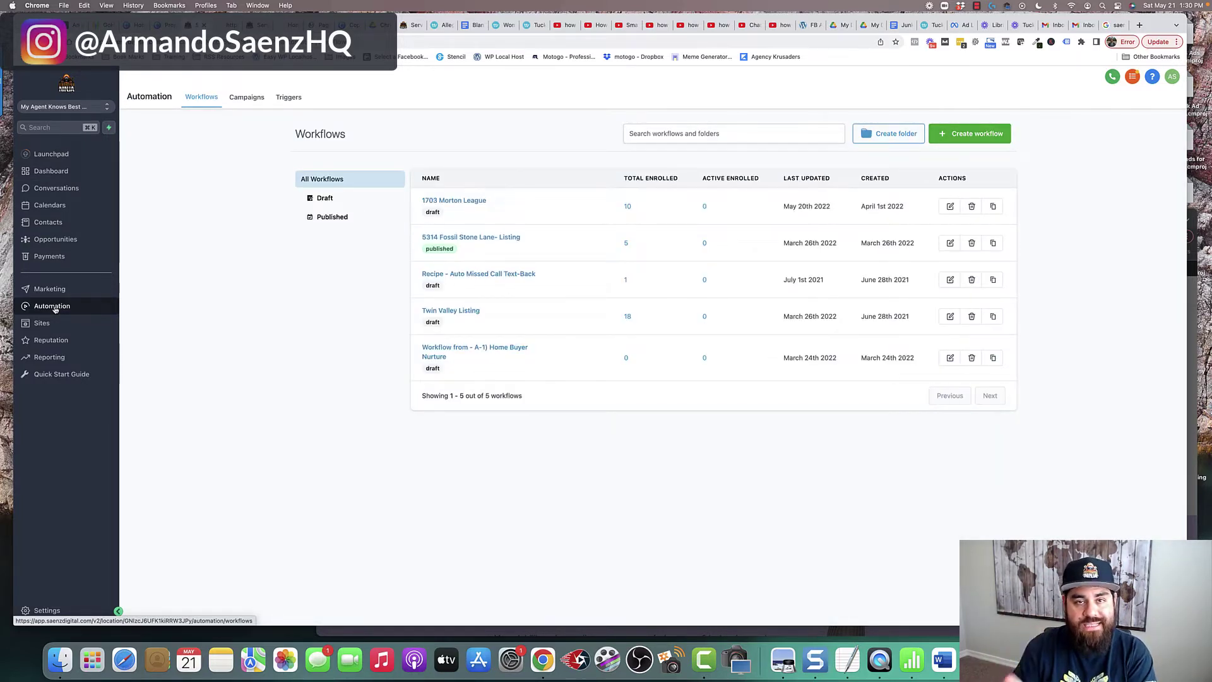
pyautogui.click(958, 135)
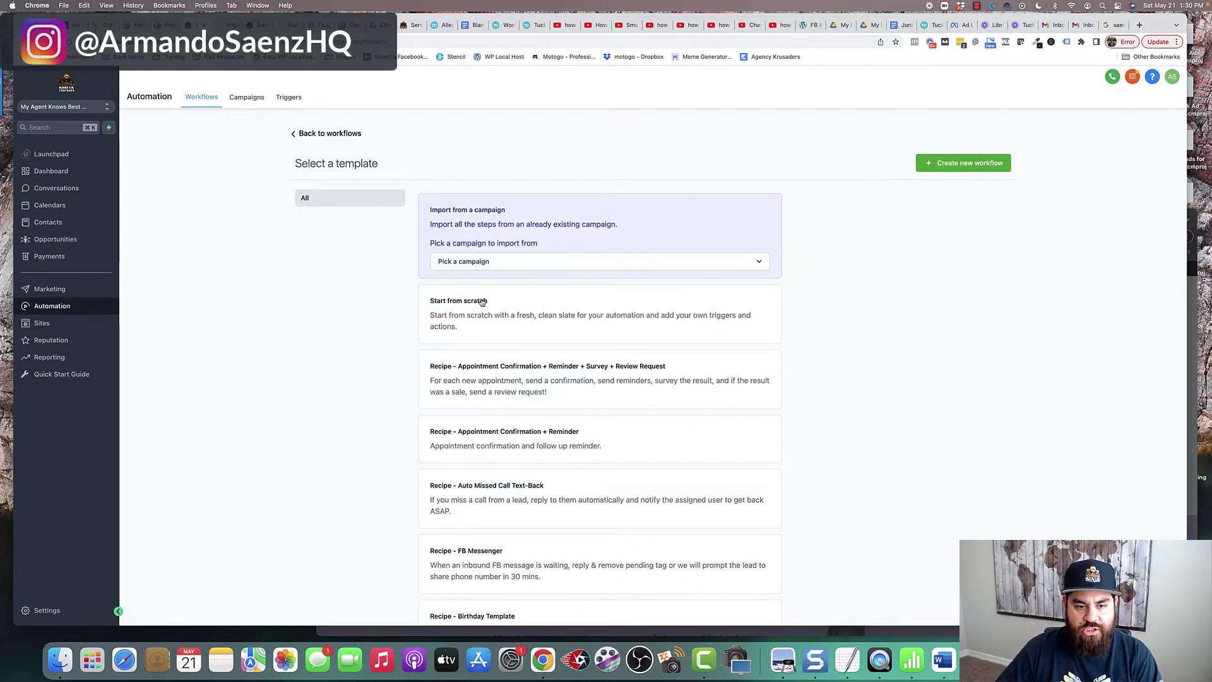
pyautogui.click(482, 303)
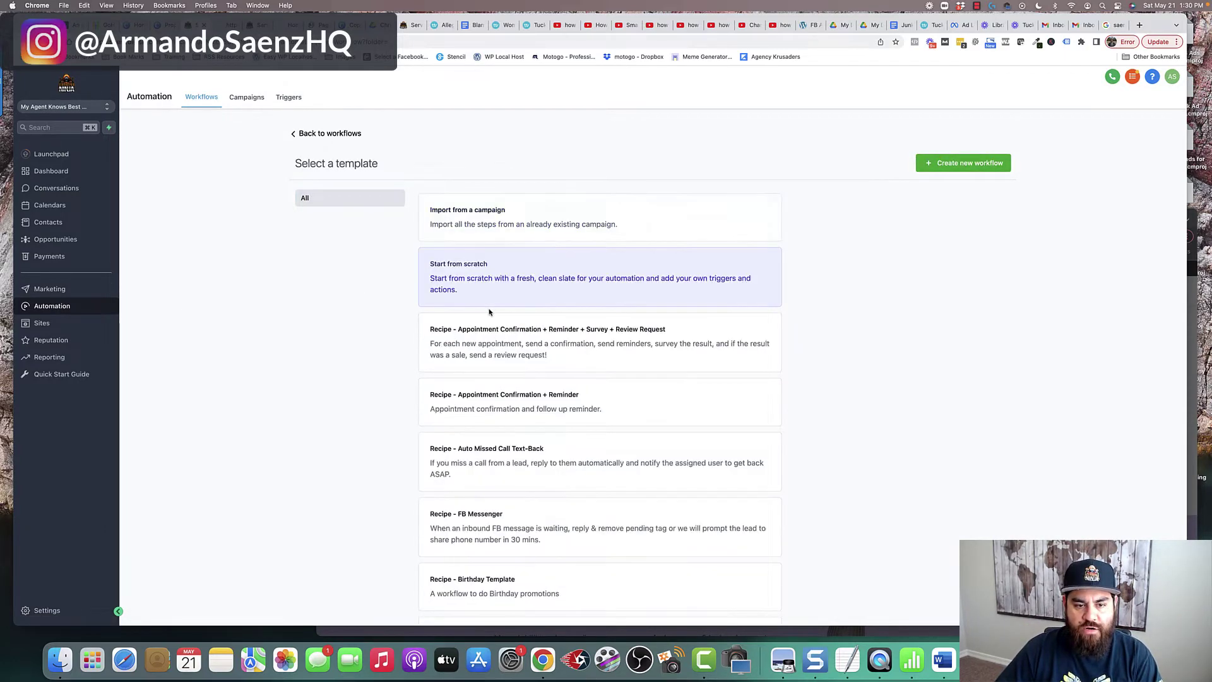
pyautogui.click(950, 164)
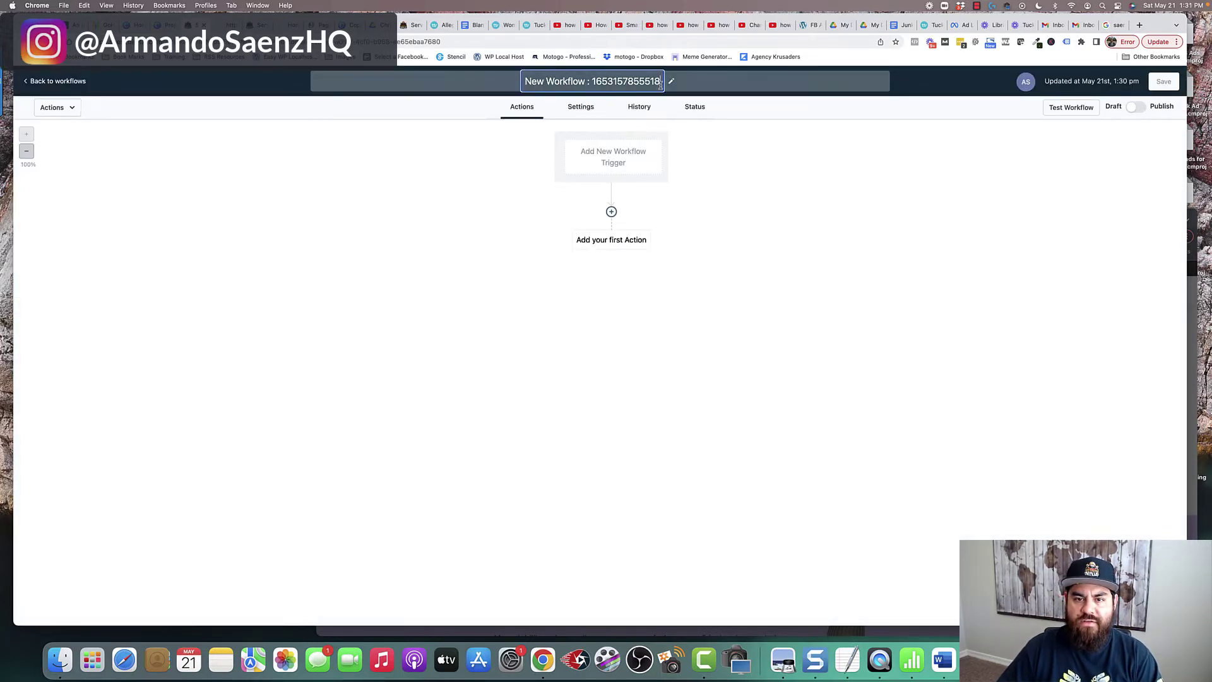
# Change the workflow's title to 'Name'
pyautogui.click(659, 82)
pyautogui.write('Nam')
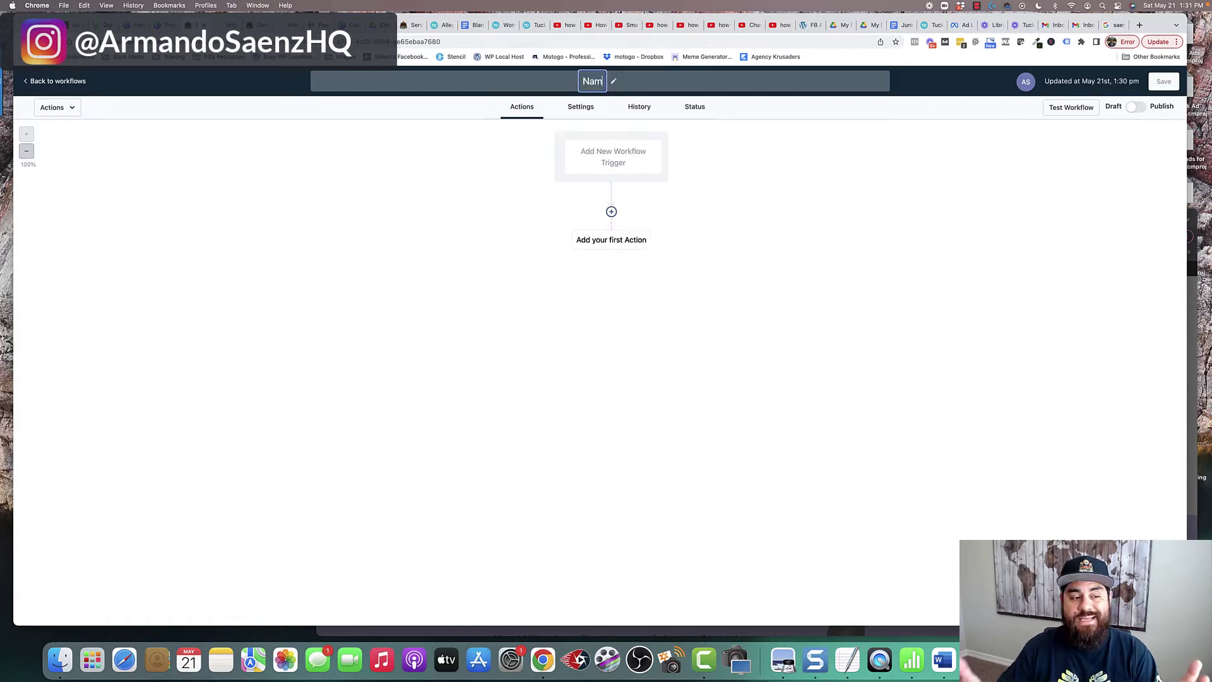
pyautogui.write('e')
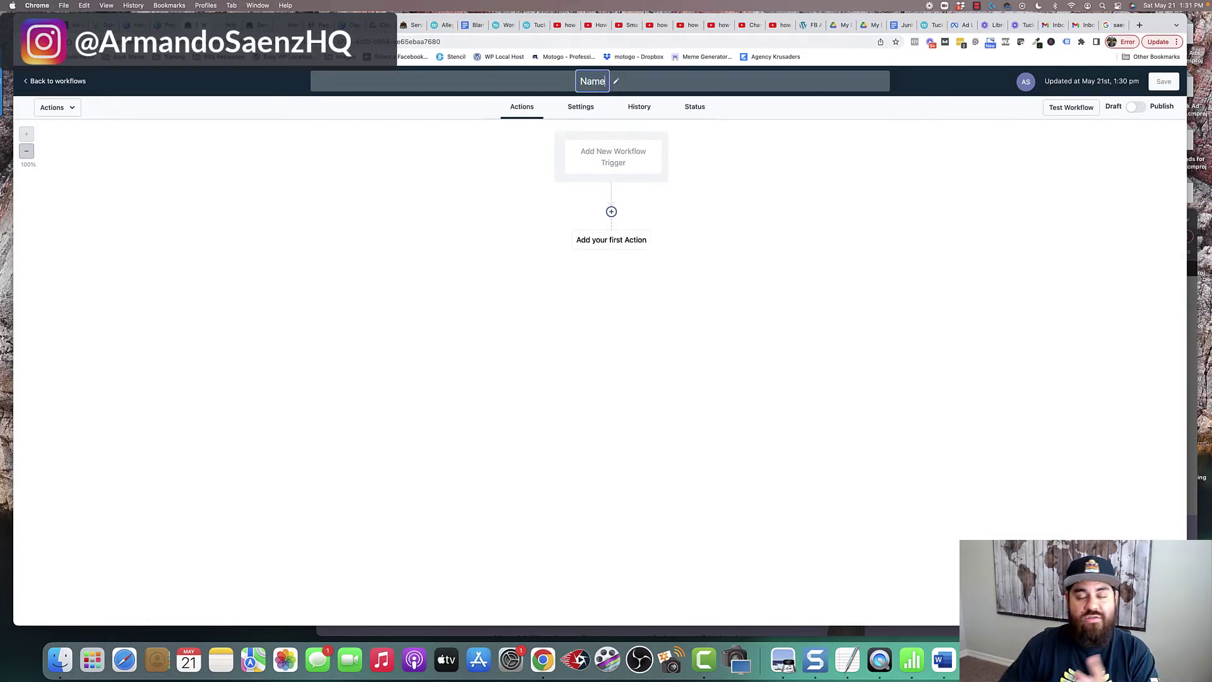
pyautogui.click(771, 181)
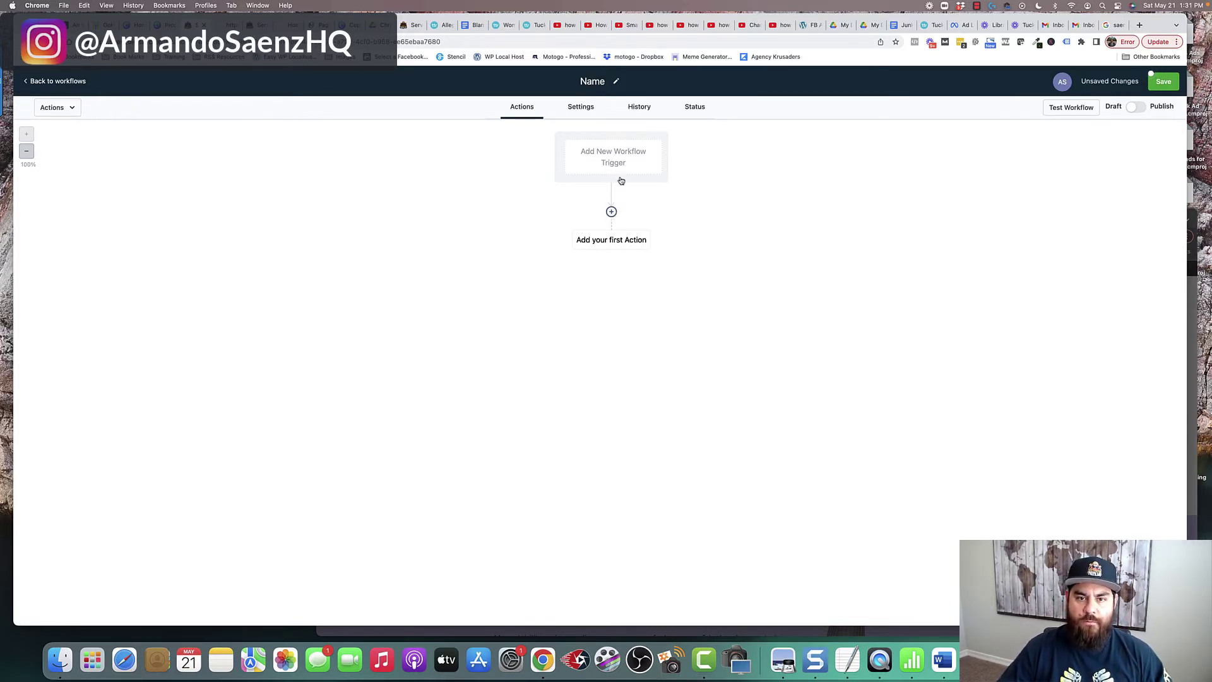
# Add a Form Submitted trigger to the new workflow
pyautogui.click(609, 159)
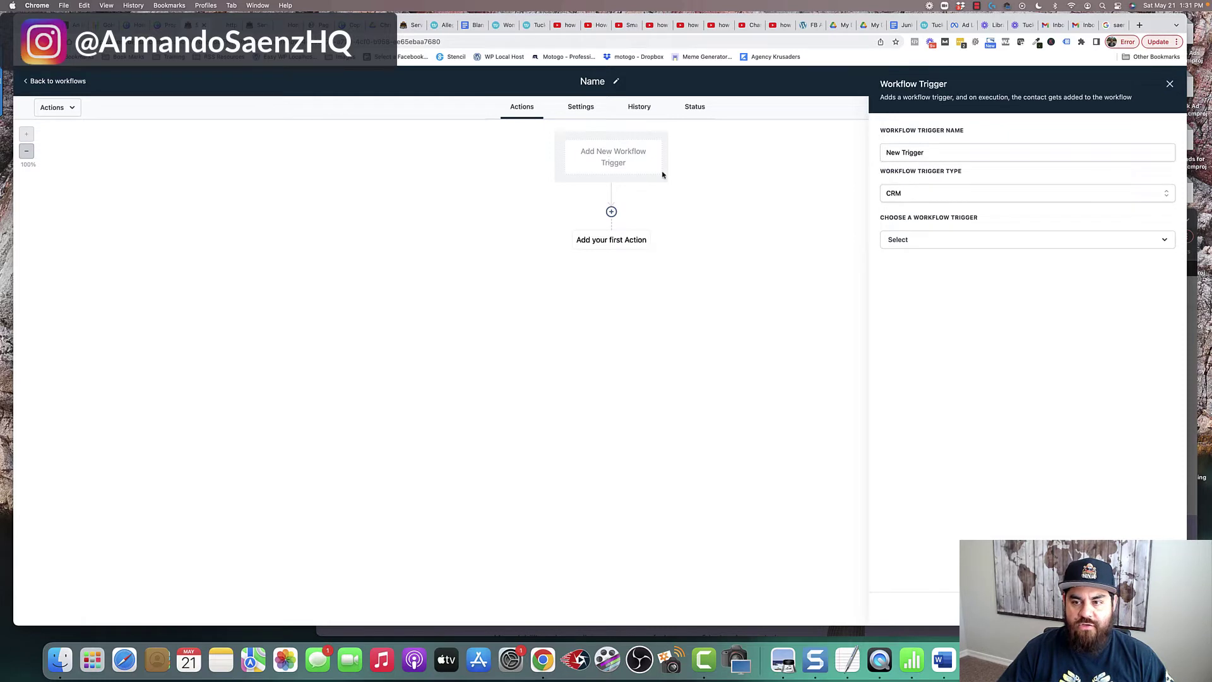
pyautogui.click(1004, 245)
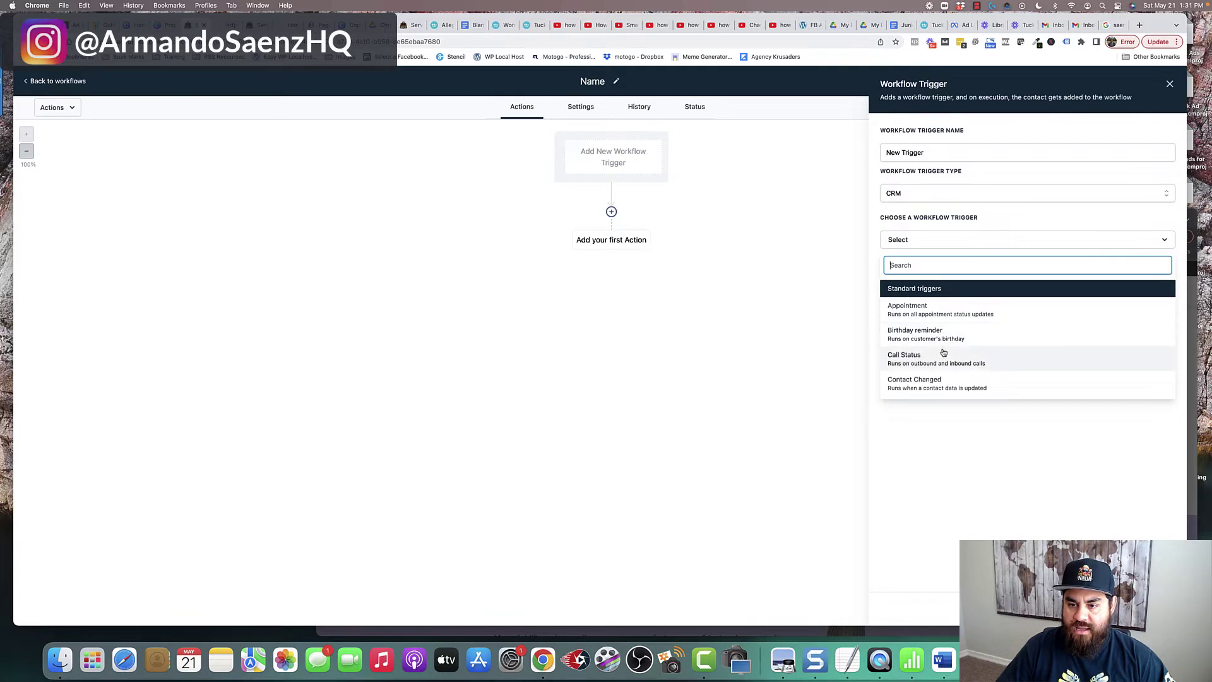
pyautogui.scroll(-2, 947, 376)
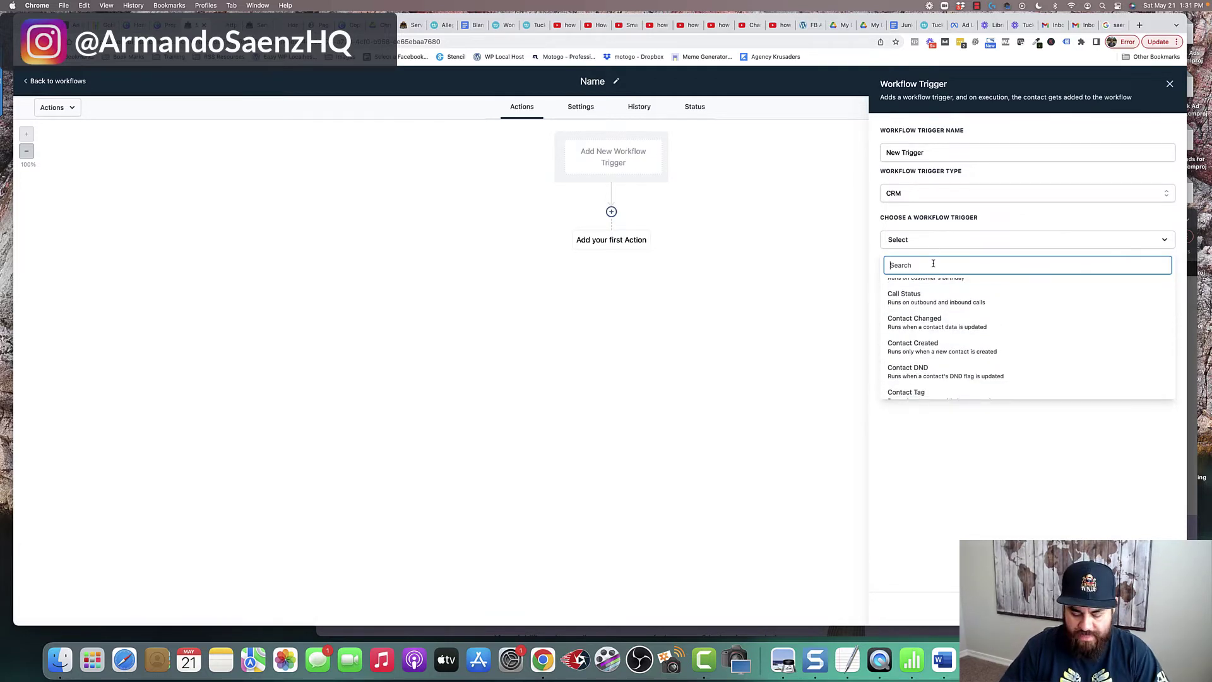
pyautogui.write('form')
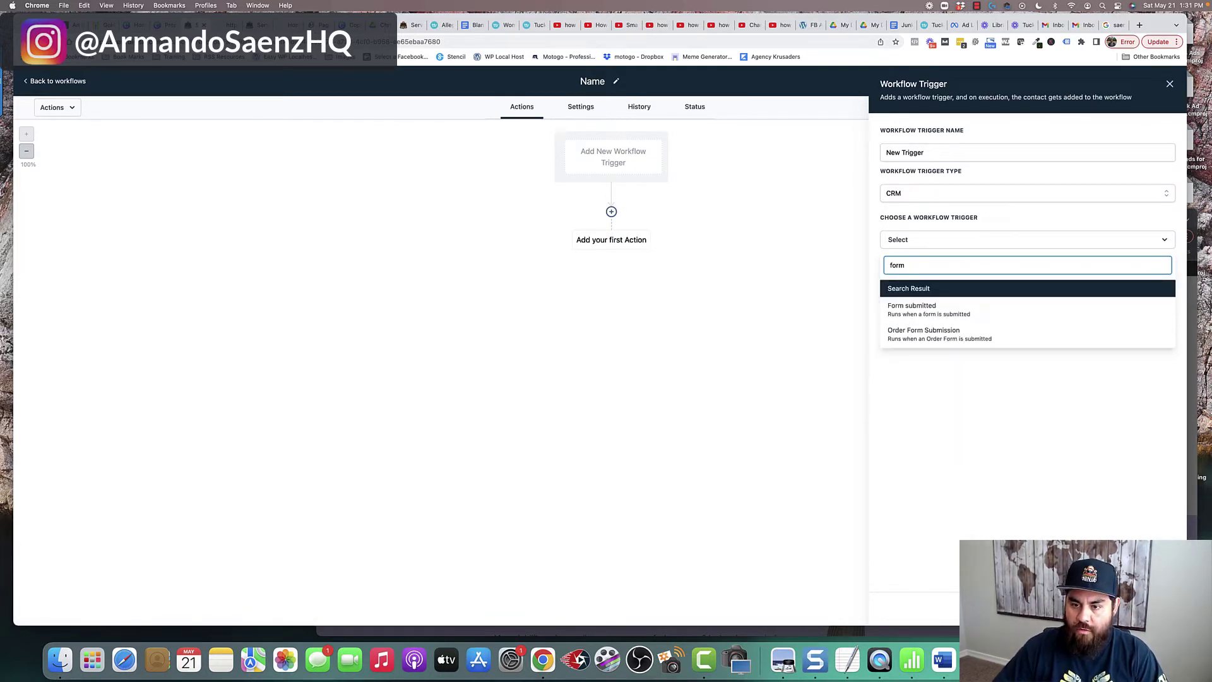
pyautogui.click(918, 306)
# Filter the trigger to the Open House Form and save it
pyautogui.click(899, 273)
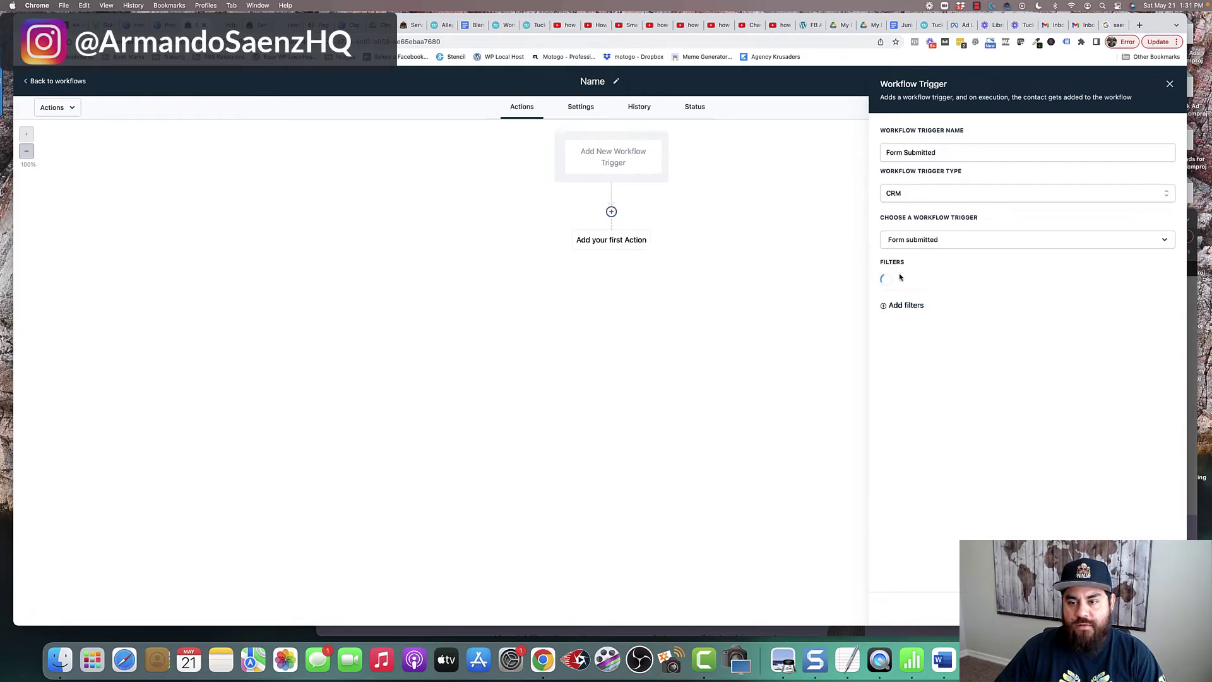
pyautogui.click(966, 292)
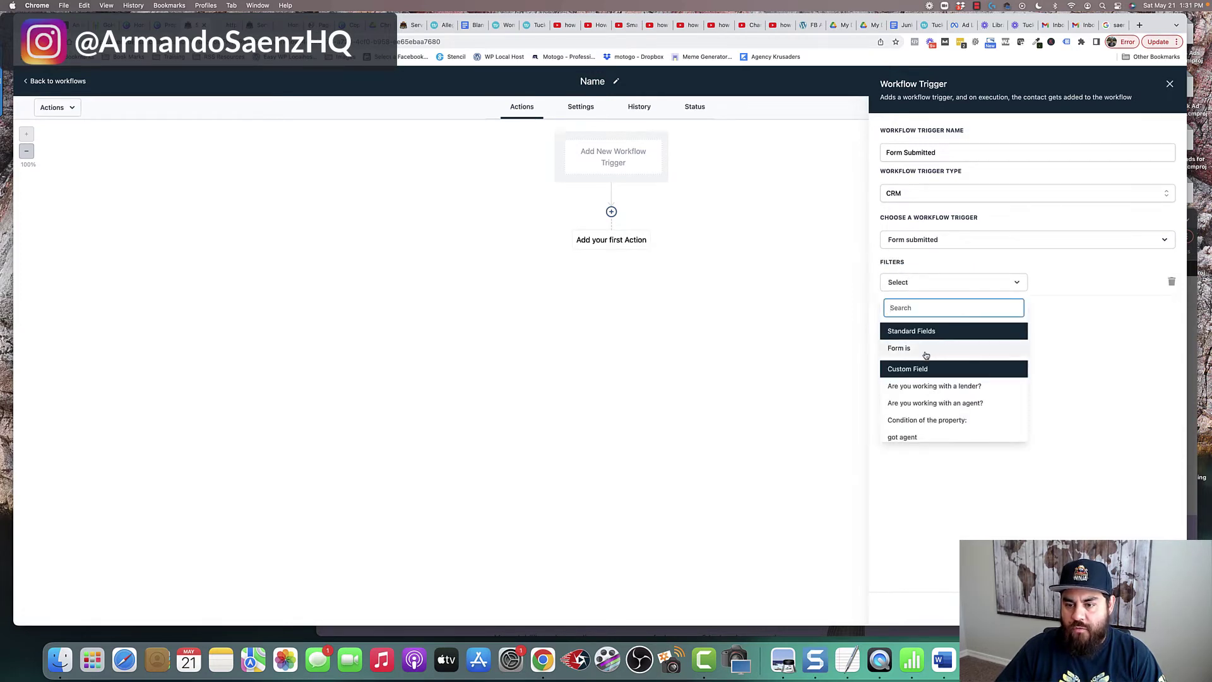
pyautogui.click(897, 347)
pyautogui.click(1094, 284)
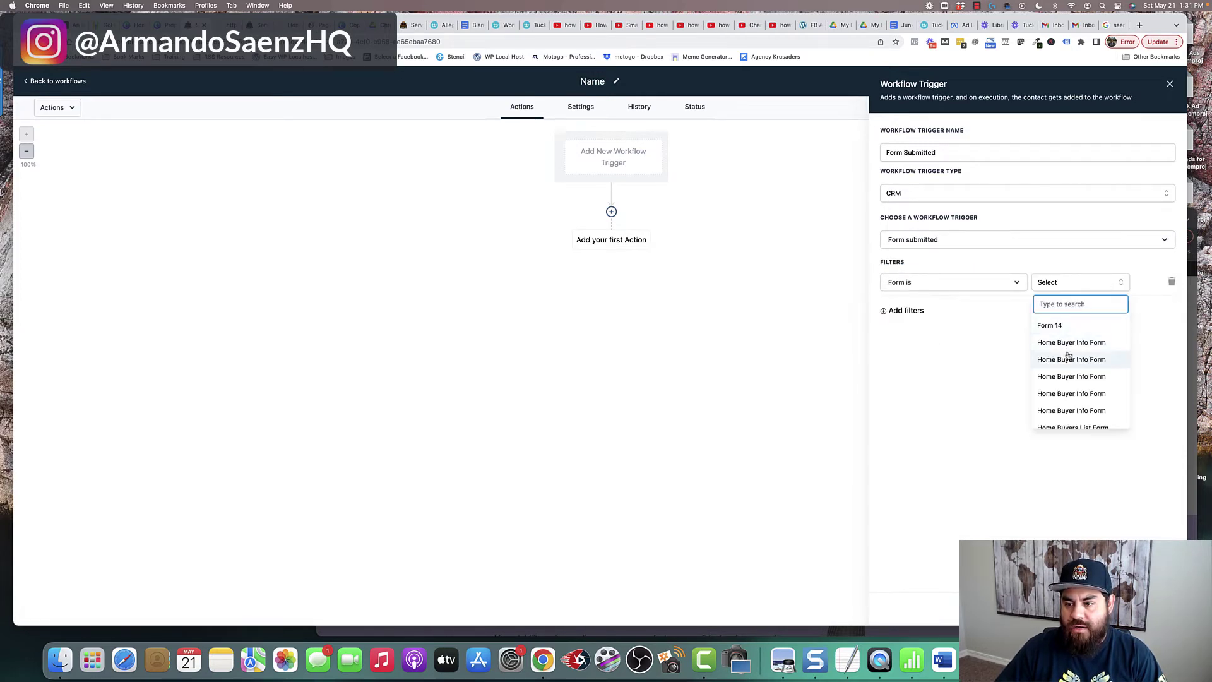
pyautogui.scroll(-3, 1080, 379)
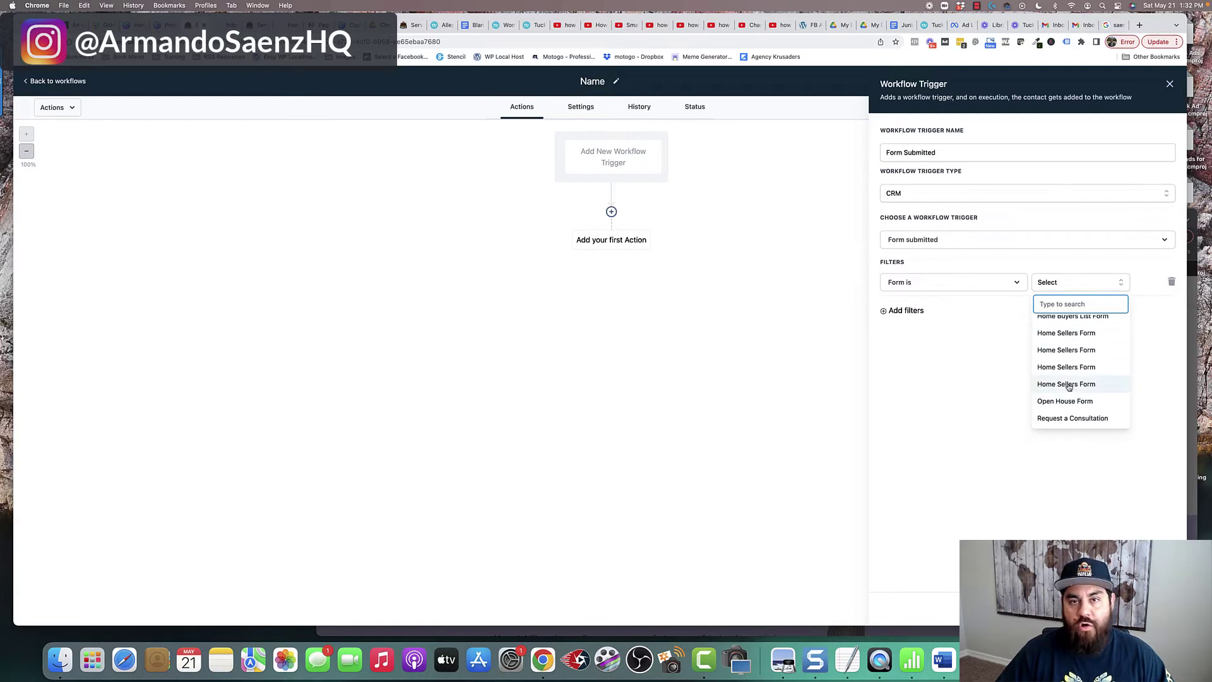
pyautogui.click(1053, 401)
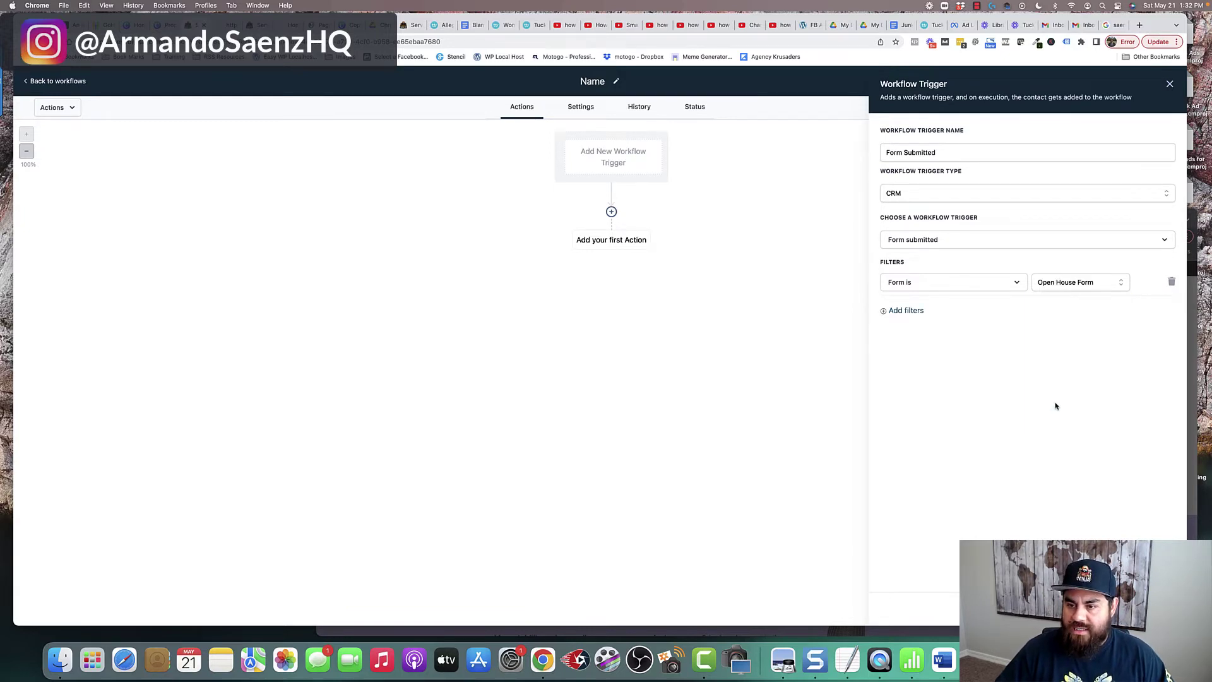
pyautogui.click(1140, 608)
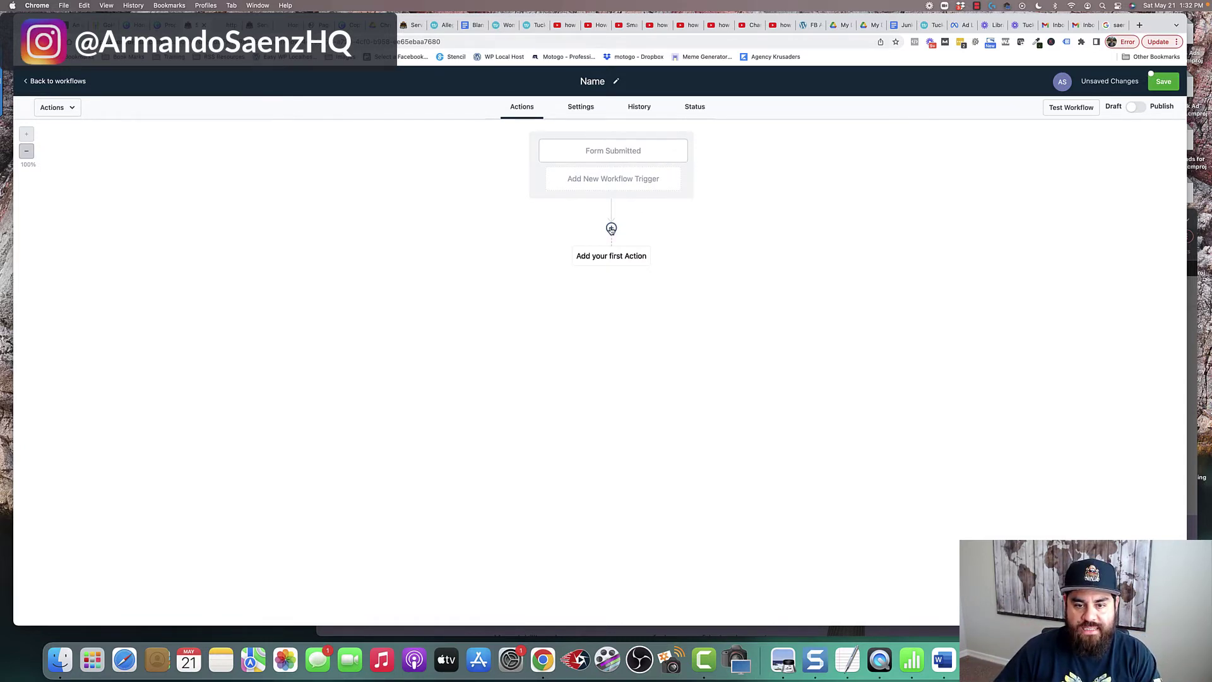
# Add a Send SMS step with placeholder text 'doufhwoufhohfuo', then a Send Email step
pyautogui.click(612, 229)
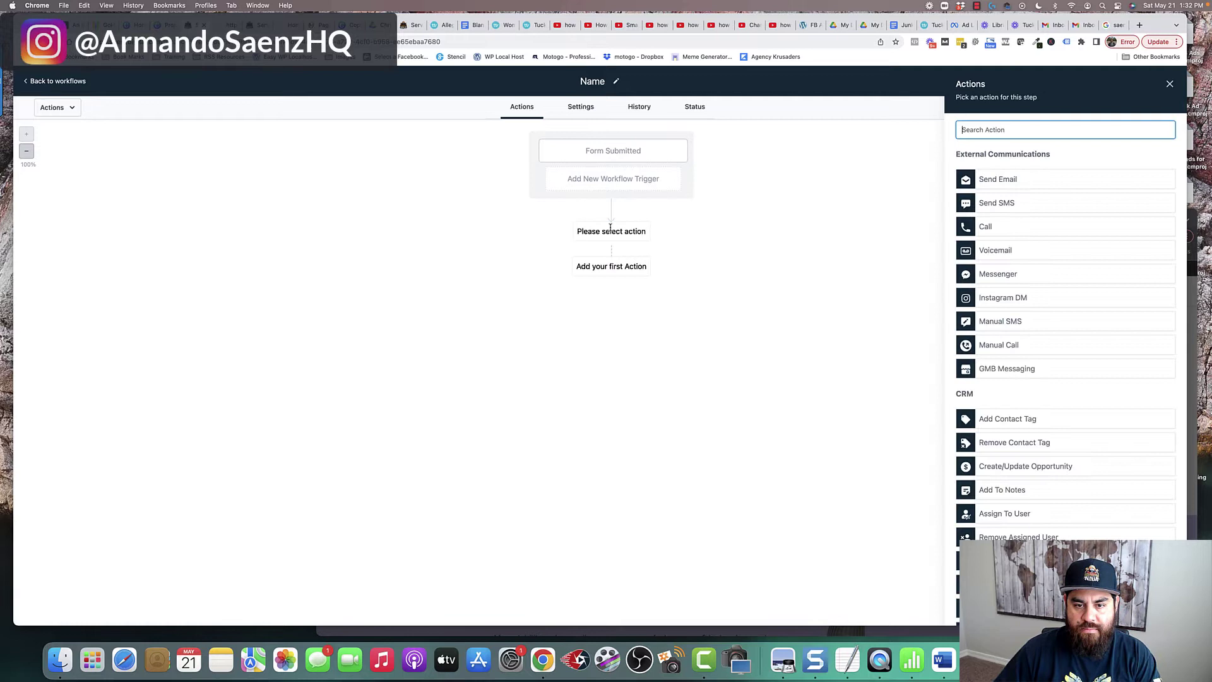
pyautogui.click(1006, 205)
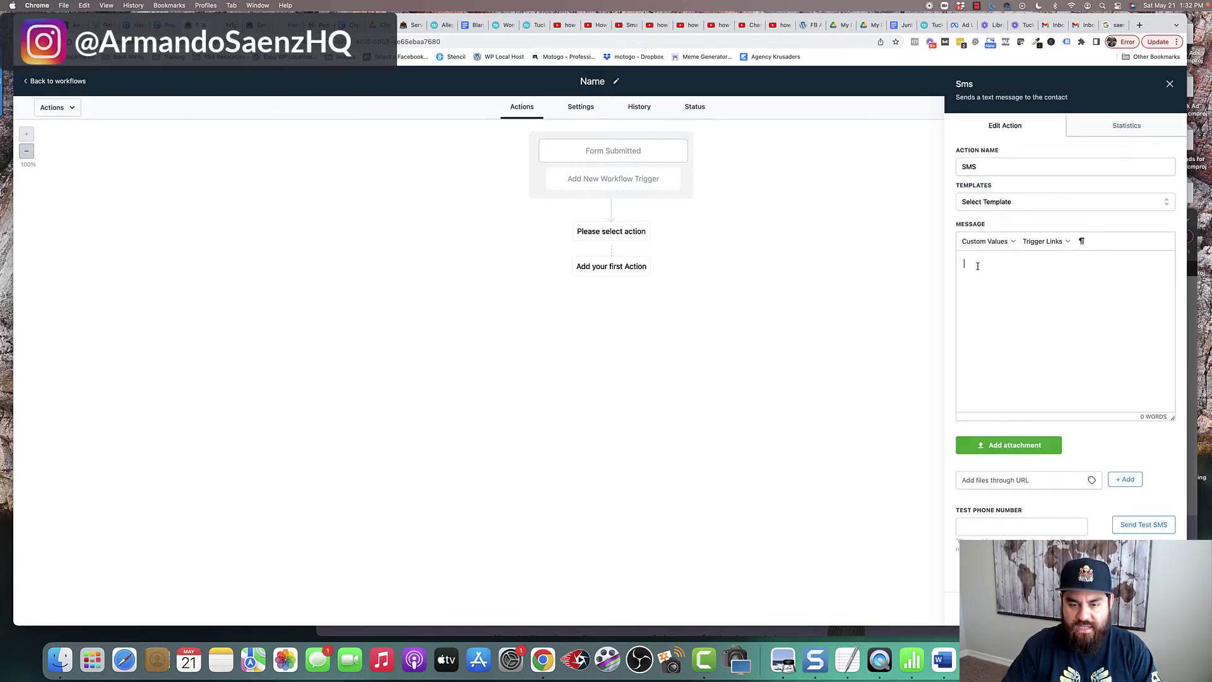
pyautogui.click(978, 266)
pyautogui.write('doufhwoufhohfuo')
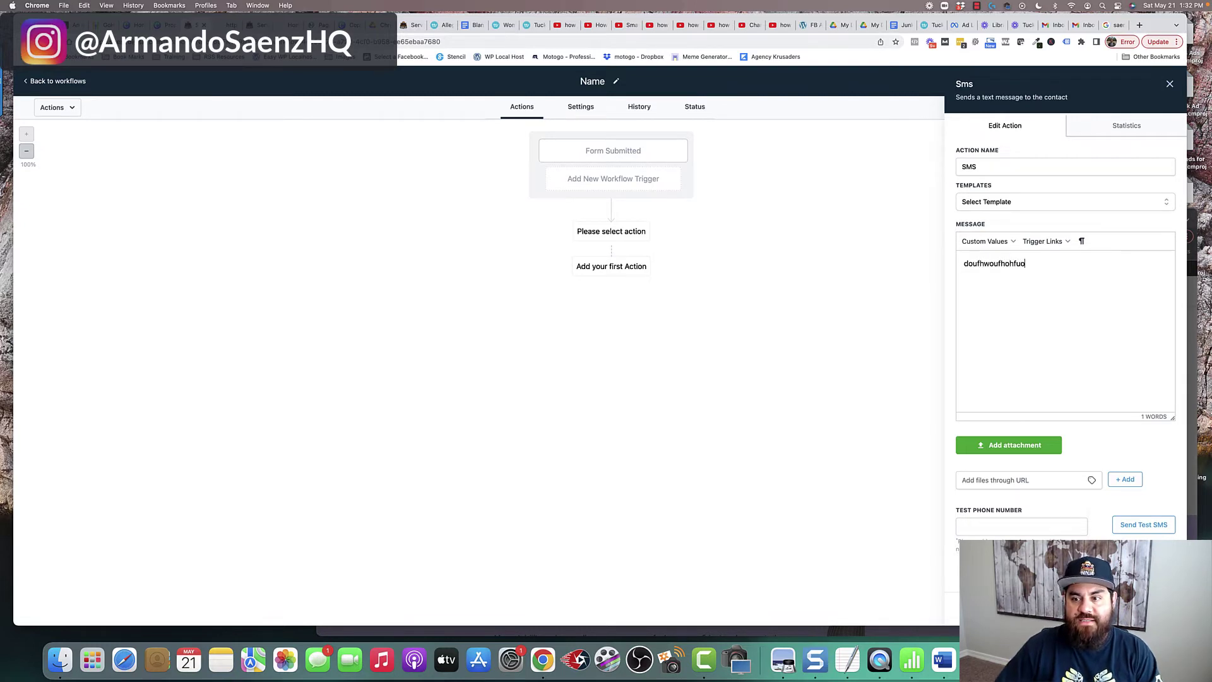
pyautogui.click(1145, 608)
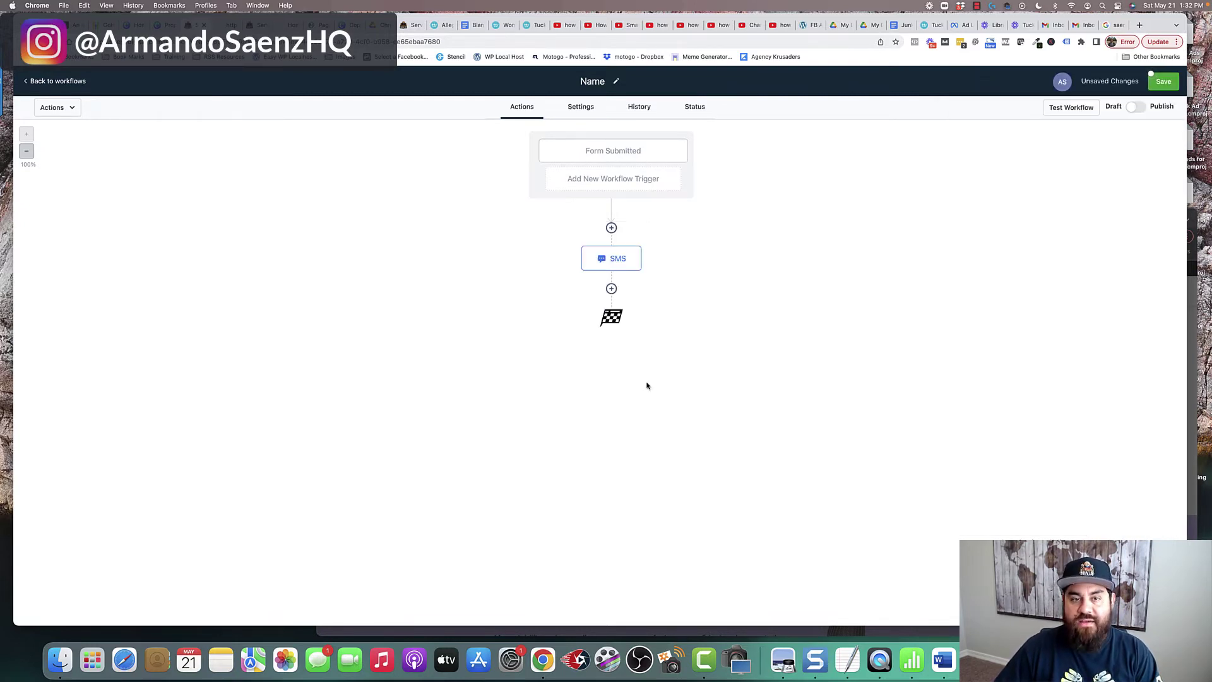
pyautogui.click(612, 290)
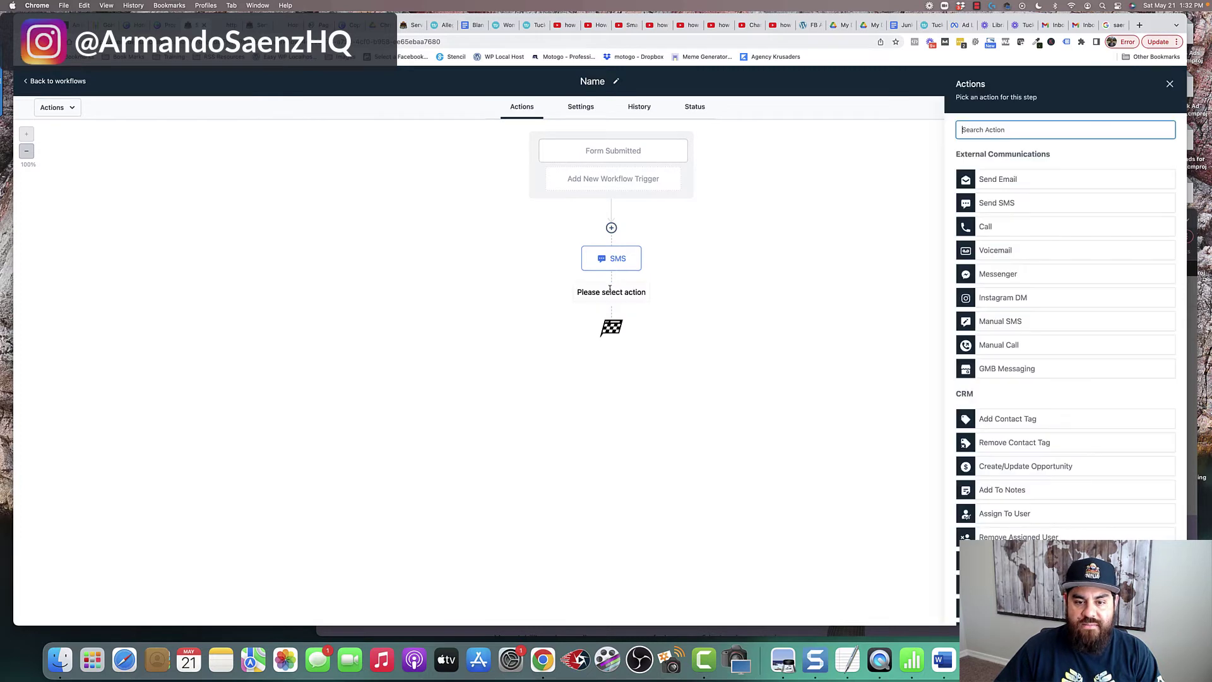
pyautogui.click(1013, 183)
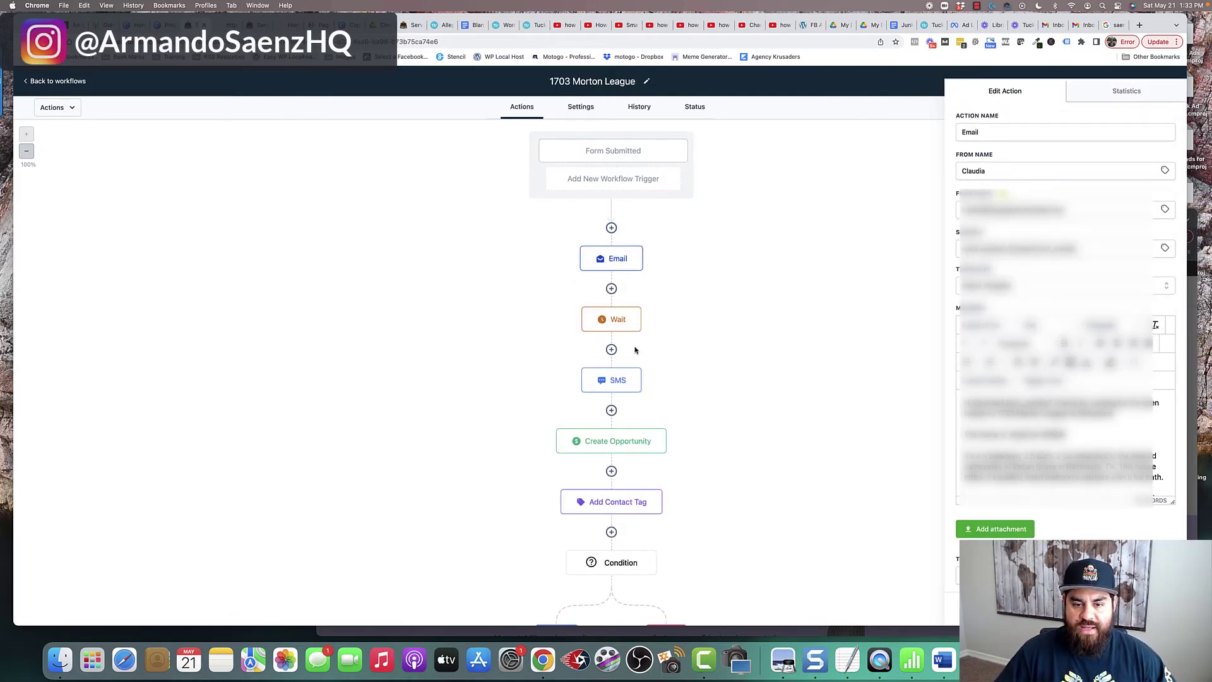
# Review the Wait, SMS, Create Opportunity and Add Contact Tag steps, then the No-branch 'no agent' tag step
pyautogui.click(634, 315)
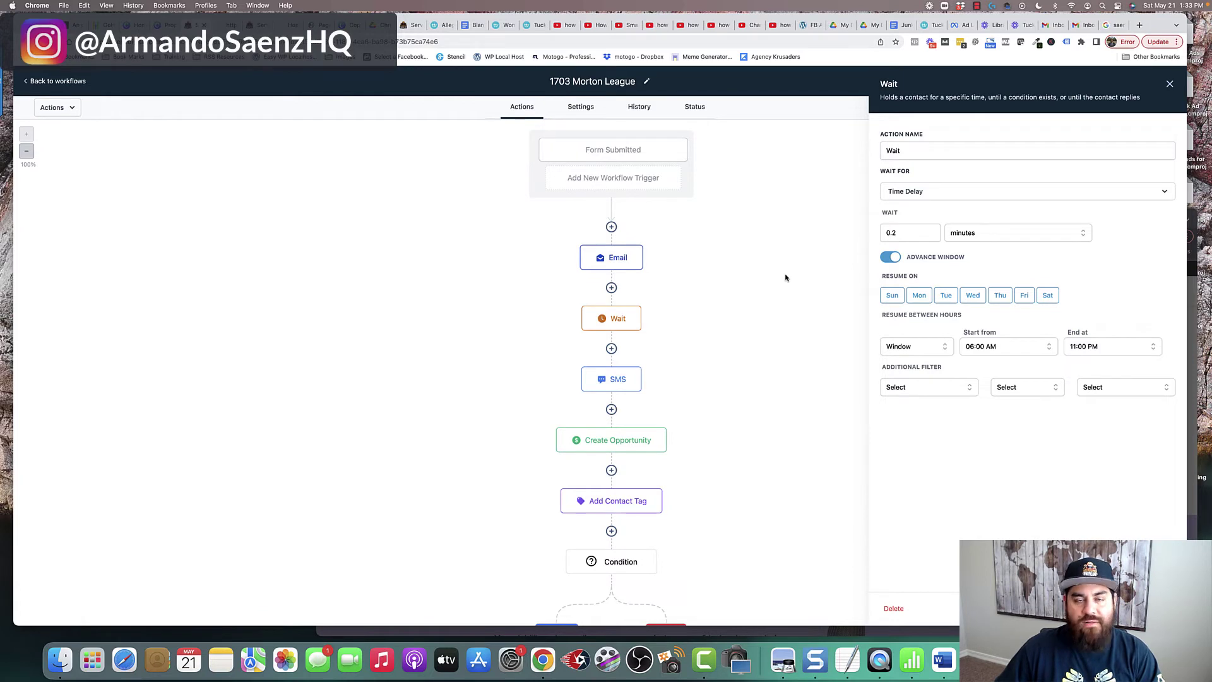
pyautogui.scroll(-5, 650, 335)
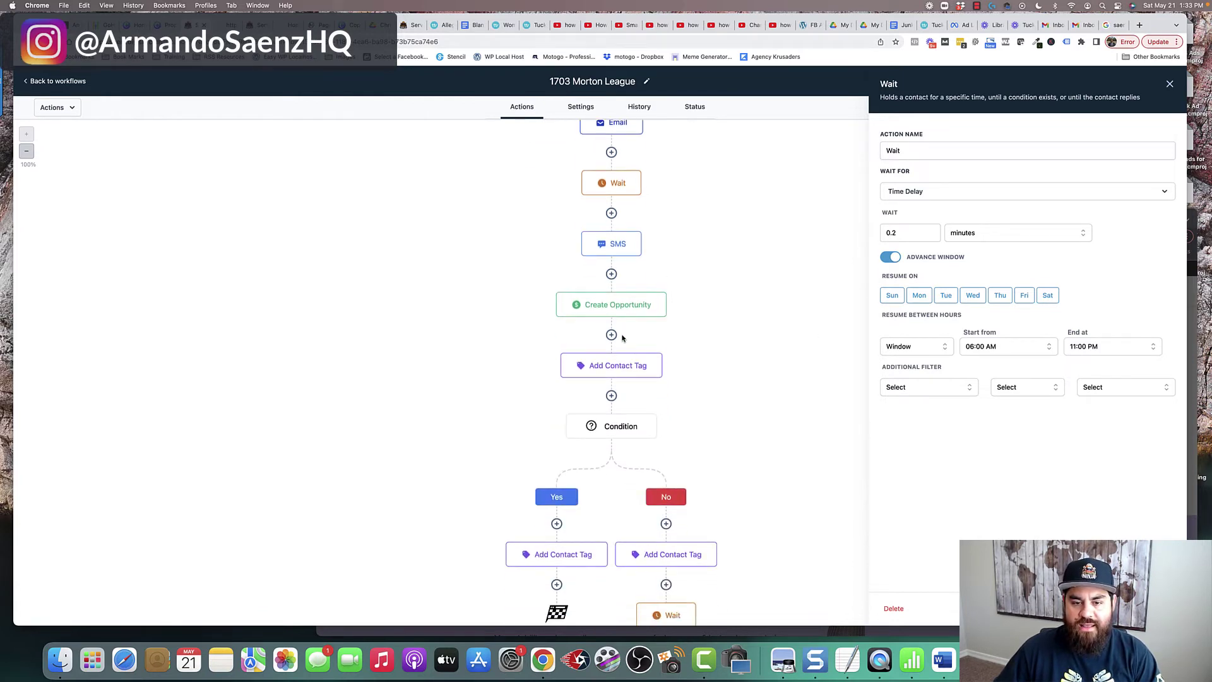
pyautogui.click(615, 230)
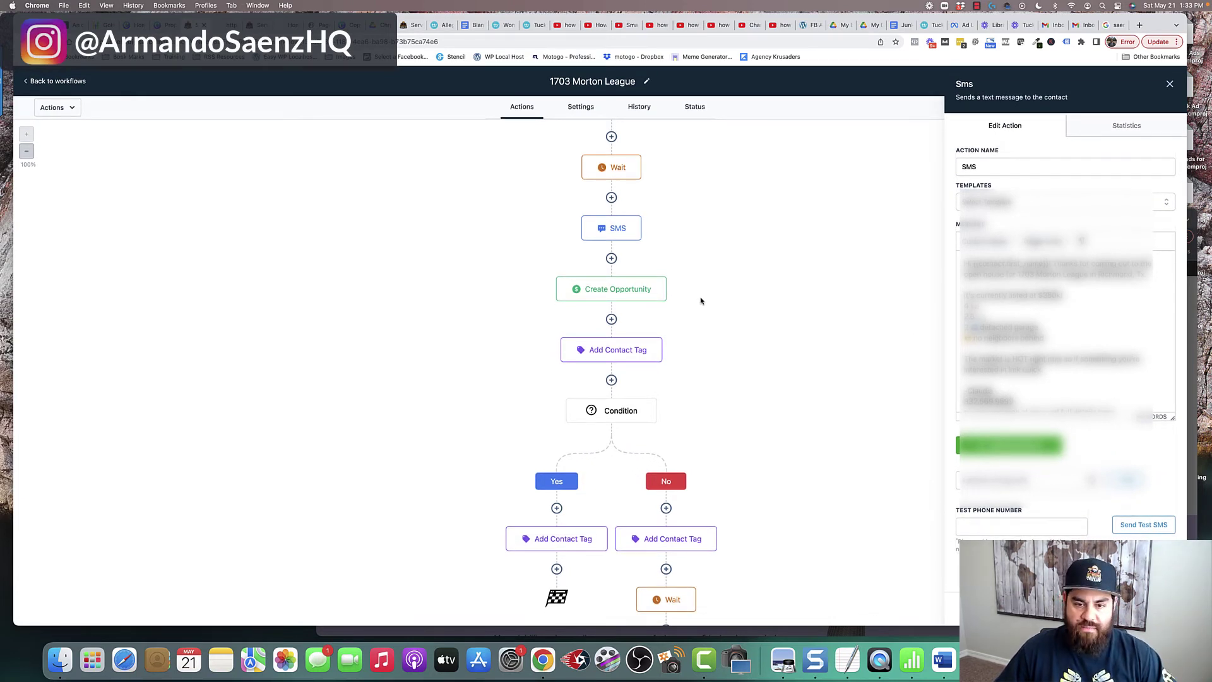
pyautogui.click(618, 297)
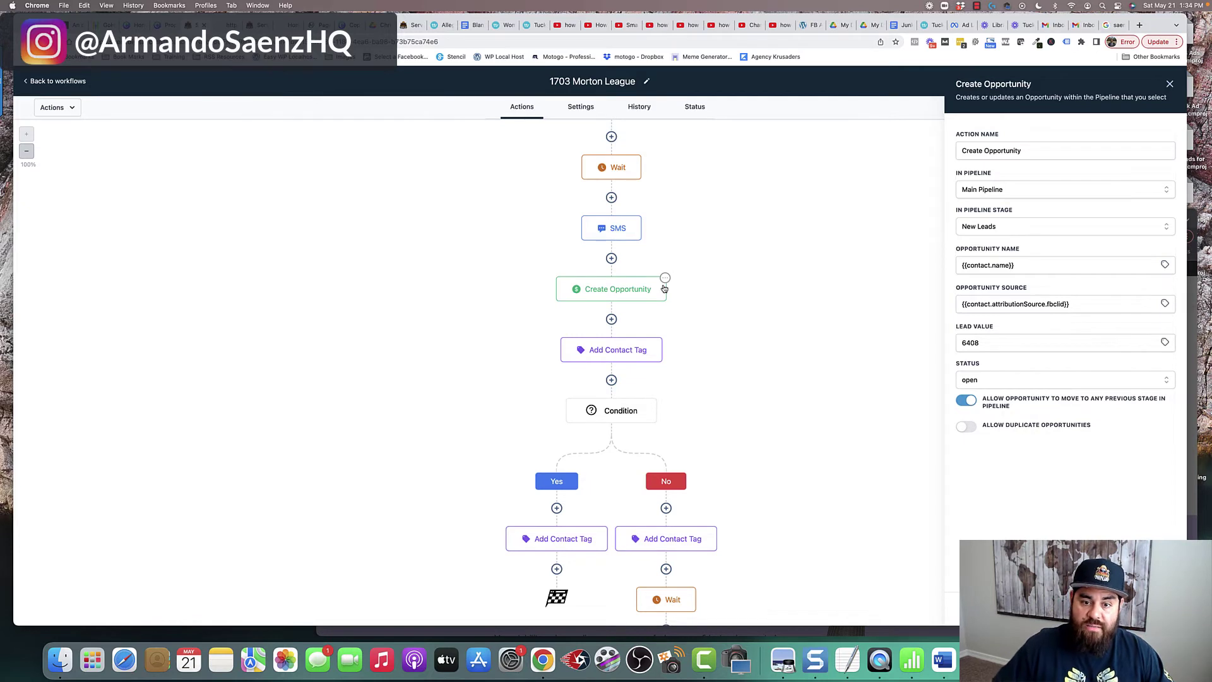
pyautogui.click(651, 348)
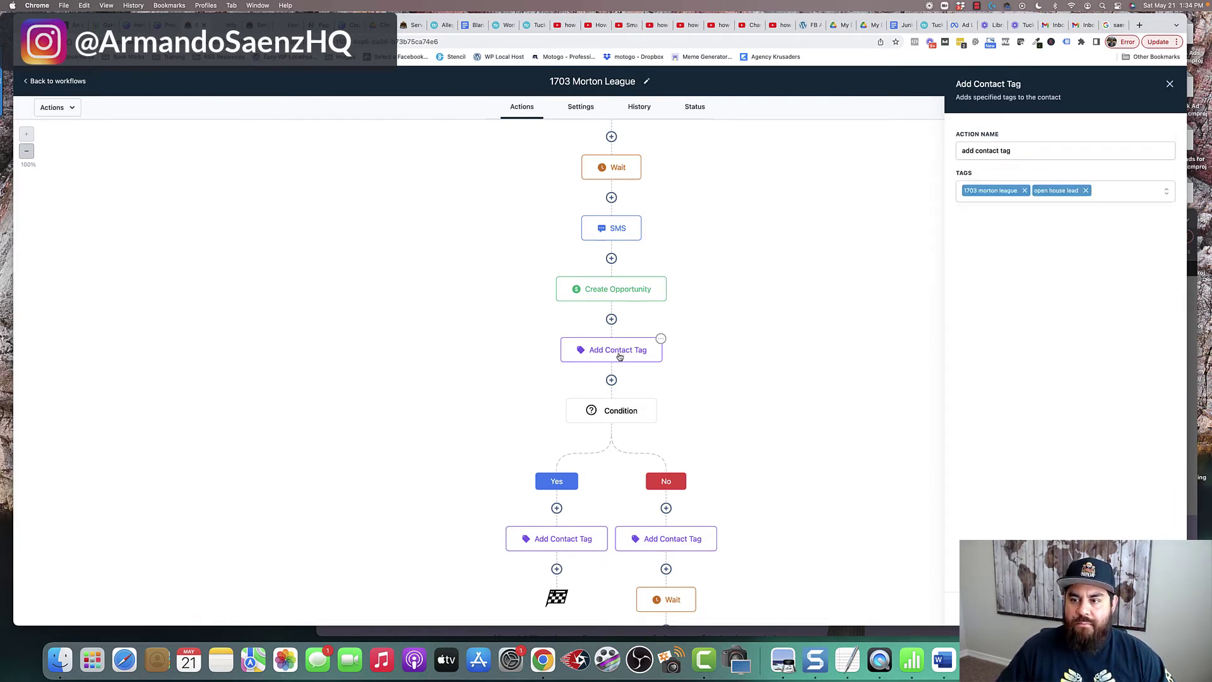
pyautogui.click(711, 530)
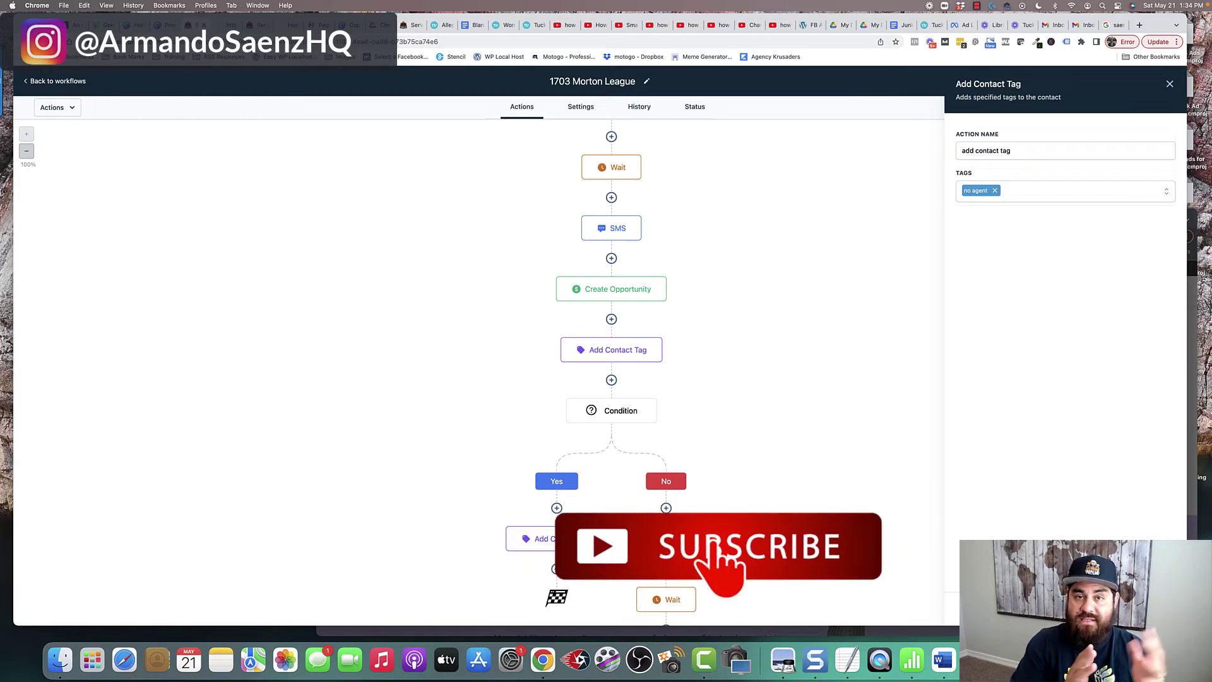
pyautogui.scroll(-3, 692, 416)
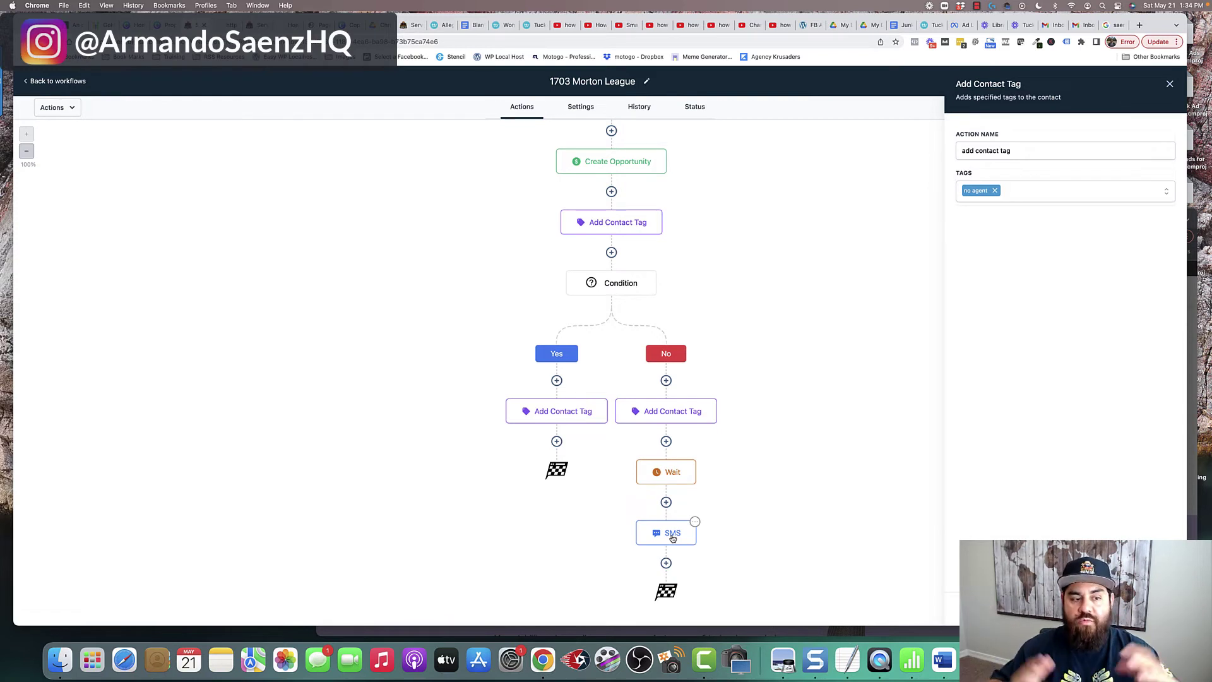
# Check the No branch's one-day Wait and follow-up SMS, then close the Edit Action panel
pyautogui.click(675, 479)
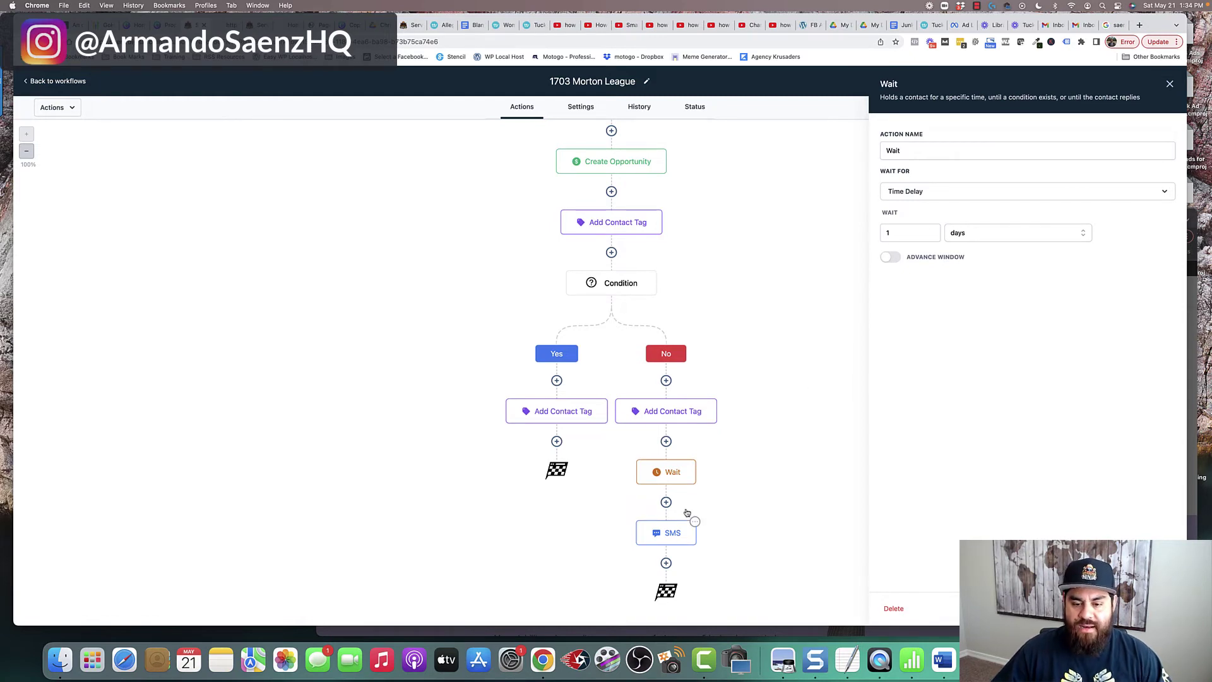
pyautogui.click(672, 534)
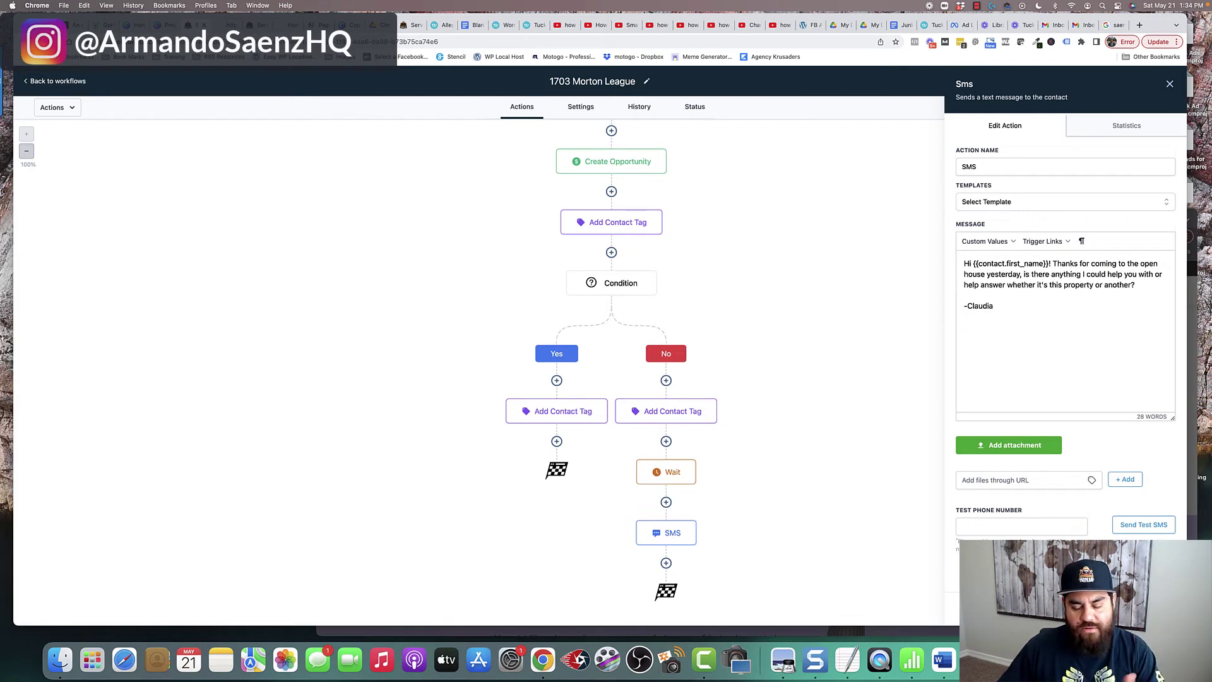
pyautogui.click(1170, 84)
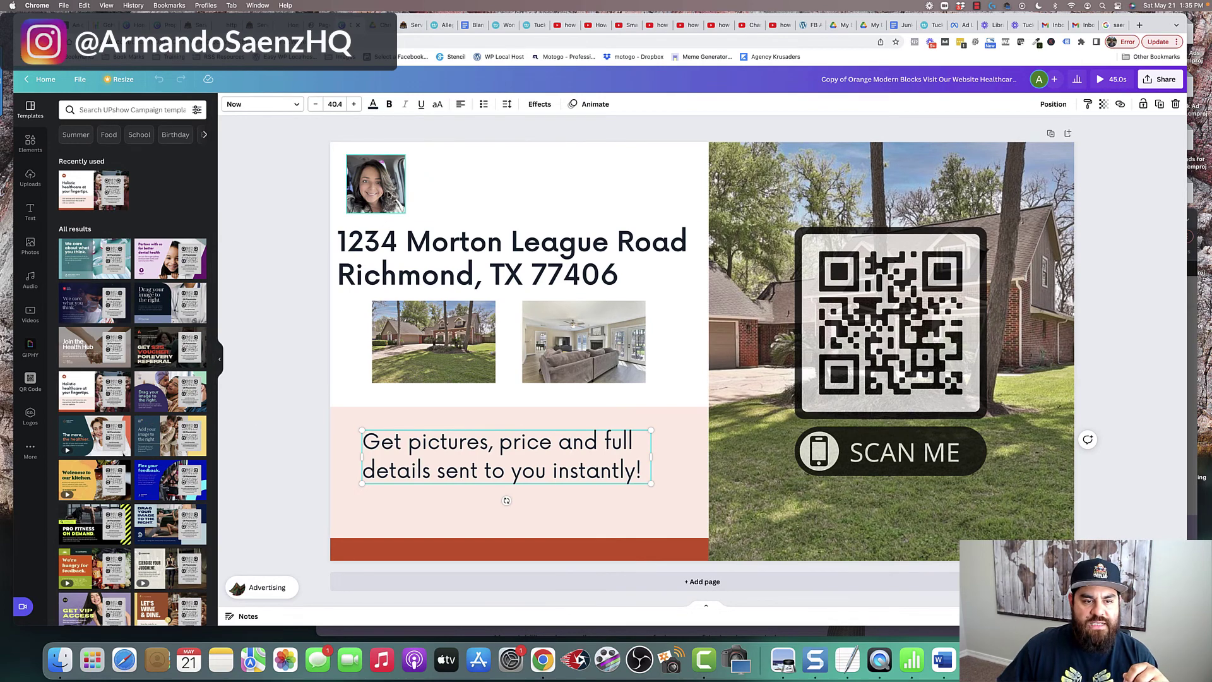
# Inspect the flyer's 1234 Morton League Road heading and placeholder SCAN ME QR code
pyautogui.click(384, 237)
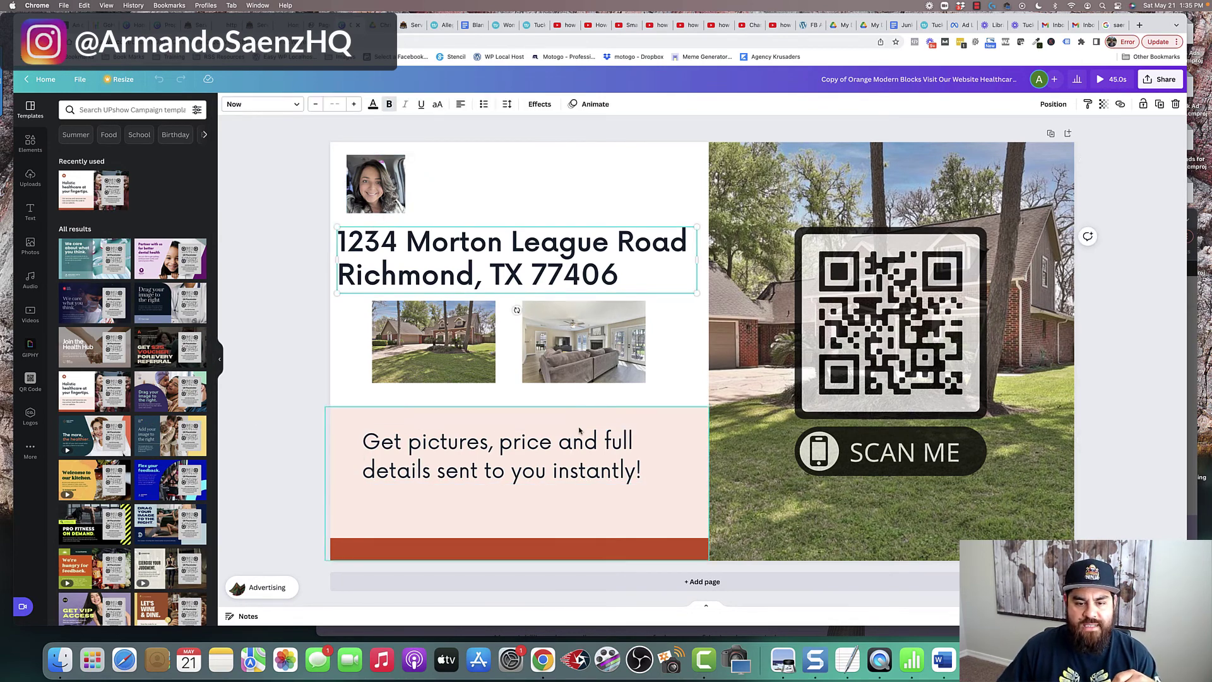
pyautogui.click(890, 464)
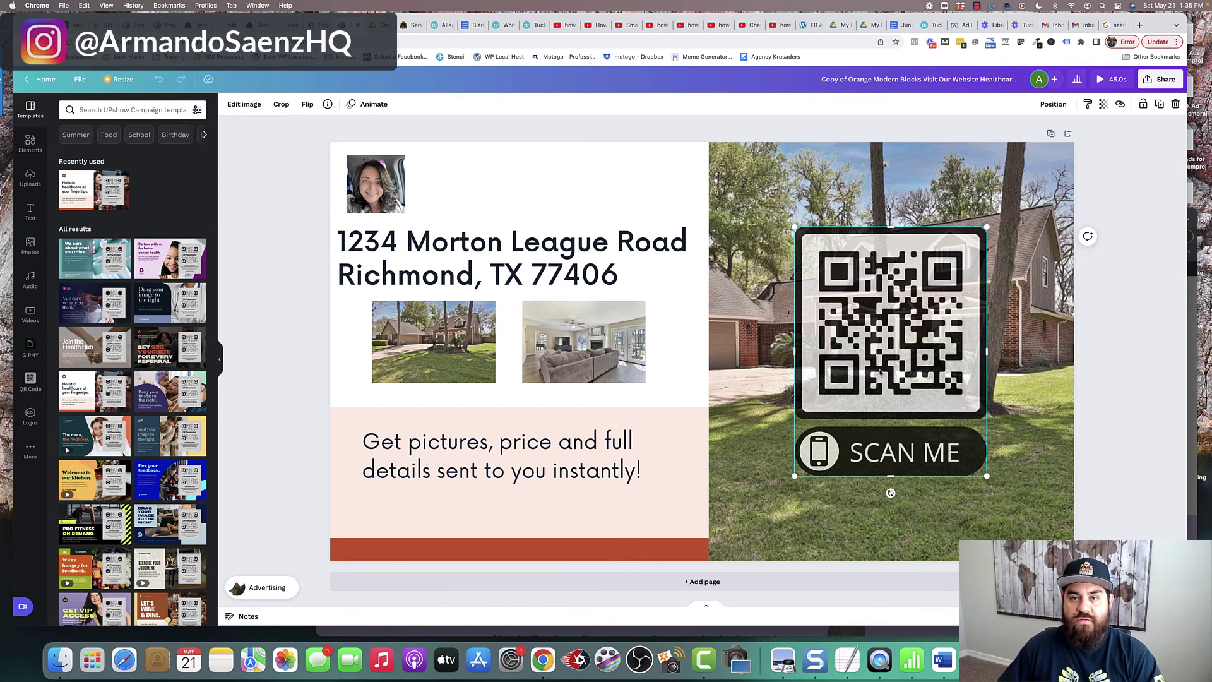
pyautogui.click(657, 292)
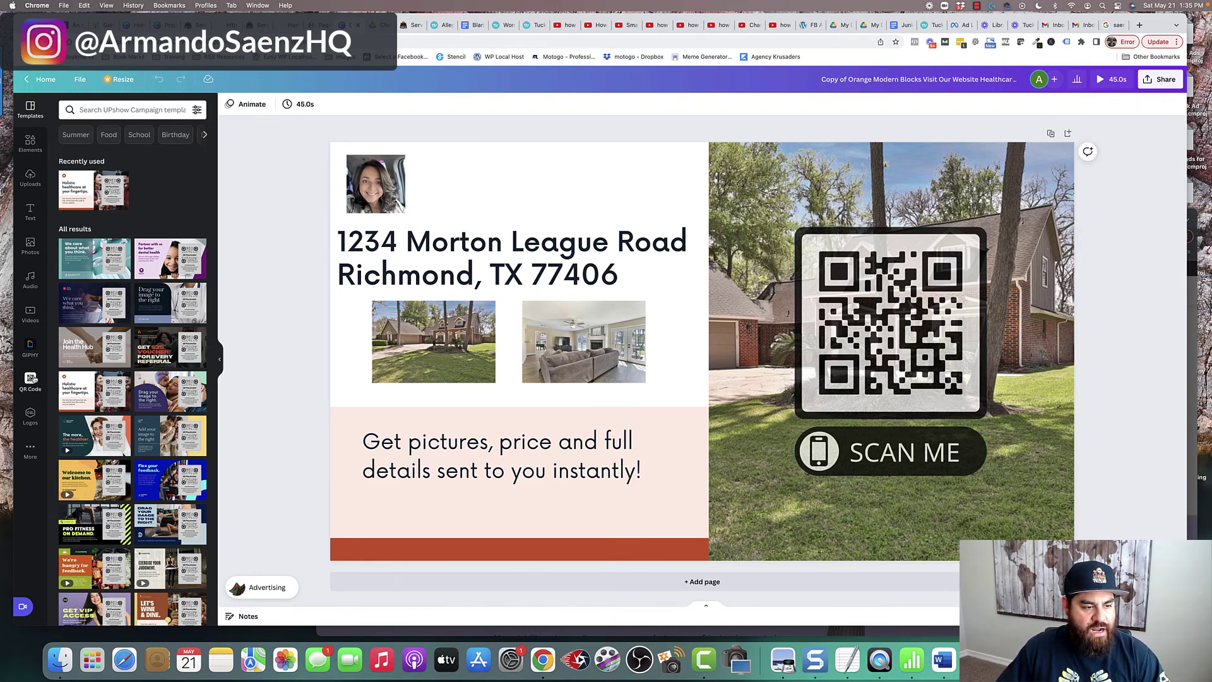
# Generate a QR code in the QR Code app from the lead form's URL
pyautogui.click(29, 379)
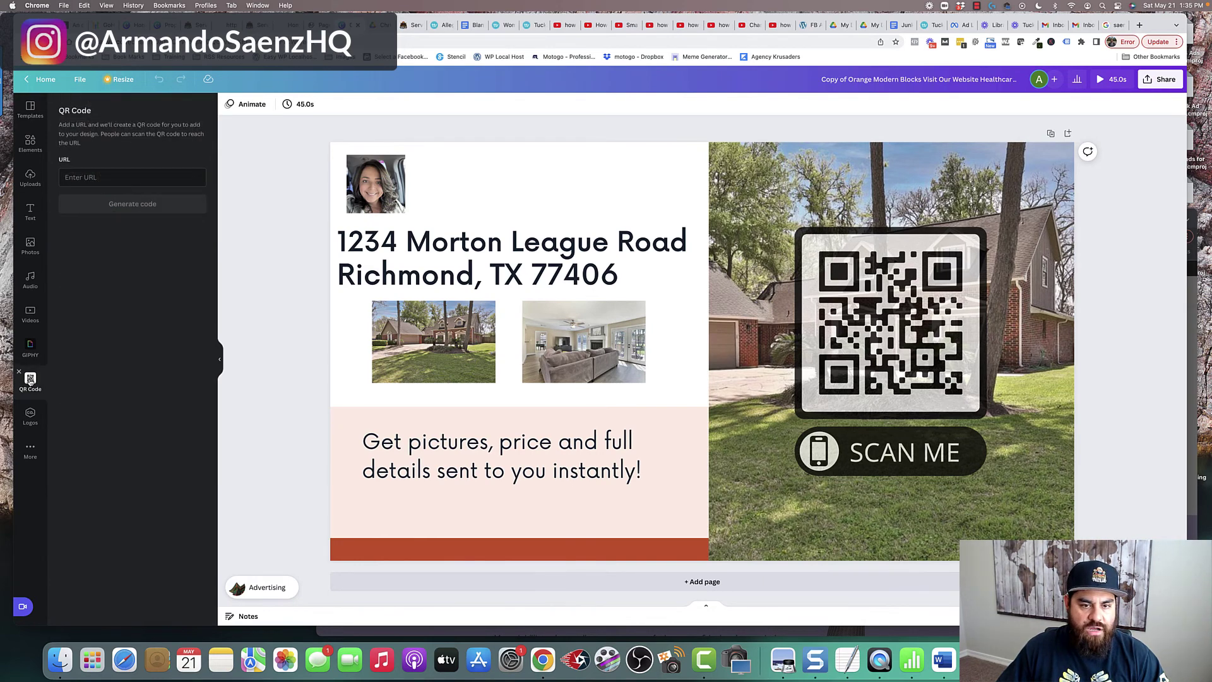
pyautogui.click(78, 181)
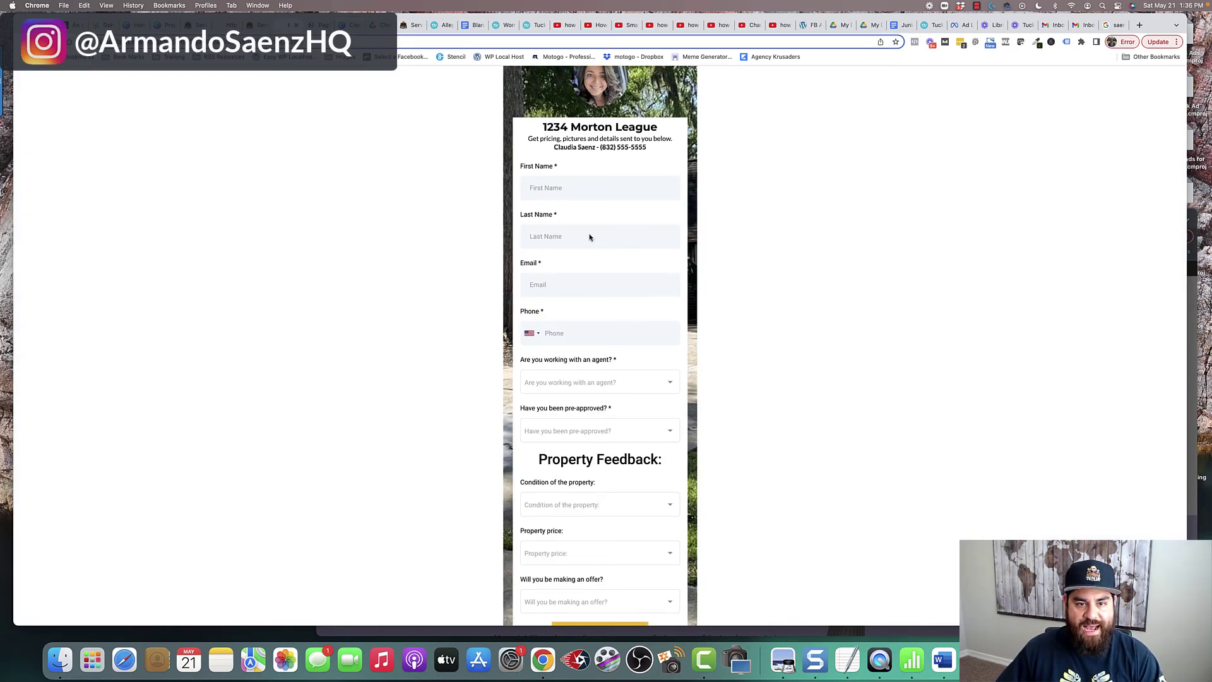
pyautogui.click(350, 26)
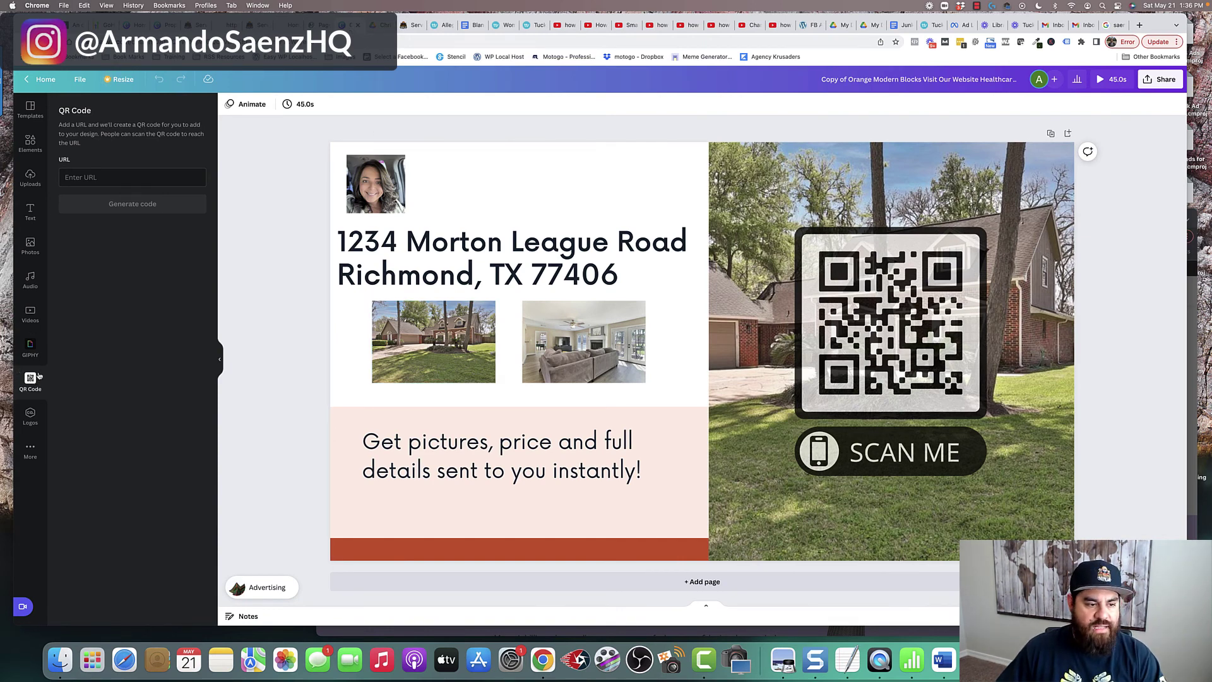
pyautogui.click(113, 178)
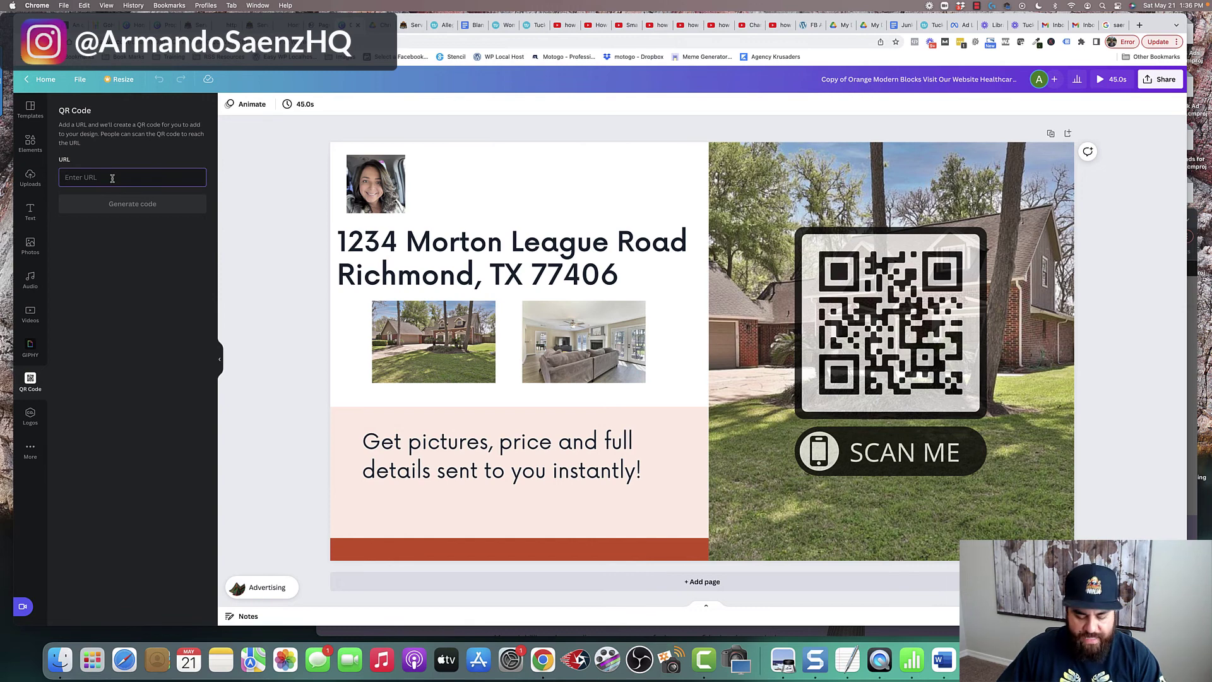
pyautogui.press('super+v')
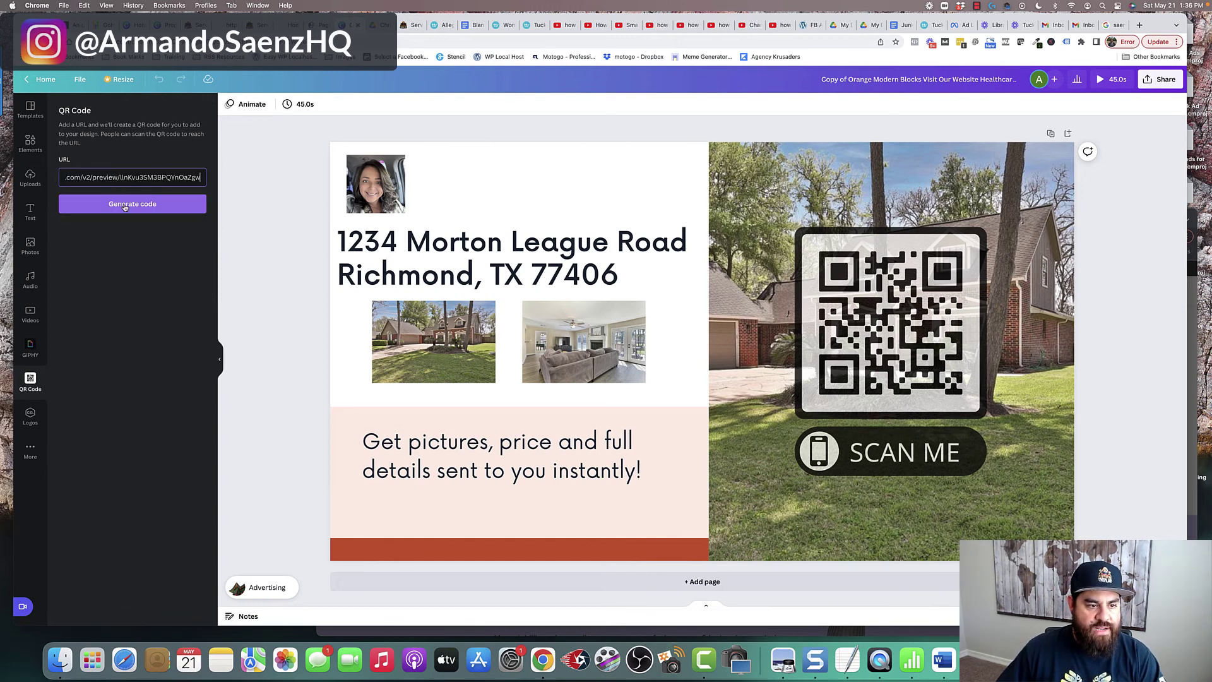
pyautogui.click(125, 204)
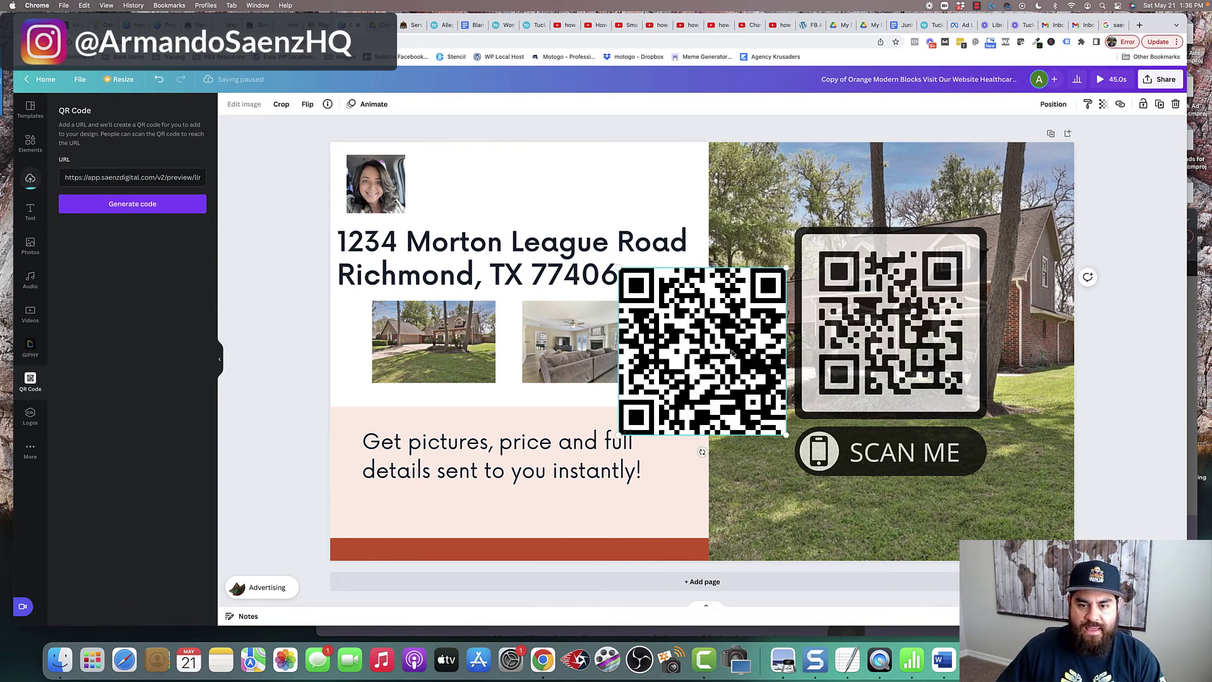
# Move the new QR code onto the house photo and delete the old SCAN ME graphic
pyautogui.moveTo(733, 352); pyautogui.dragTo(904, 311)
pyautogui.press('Delete')
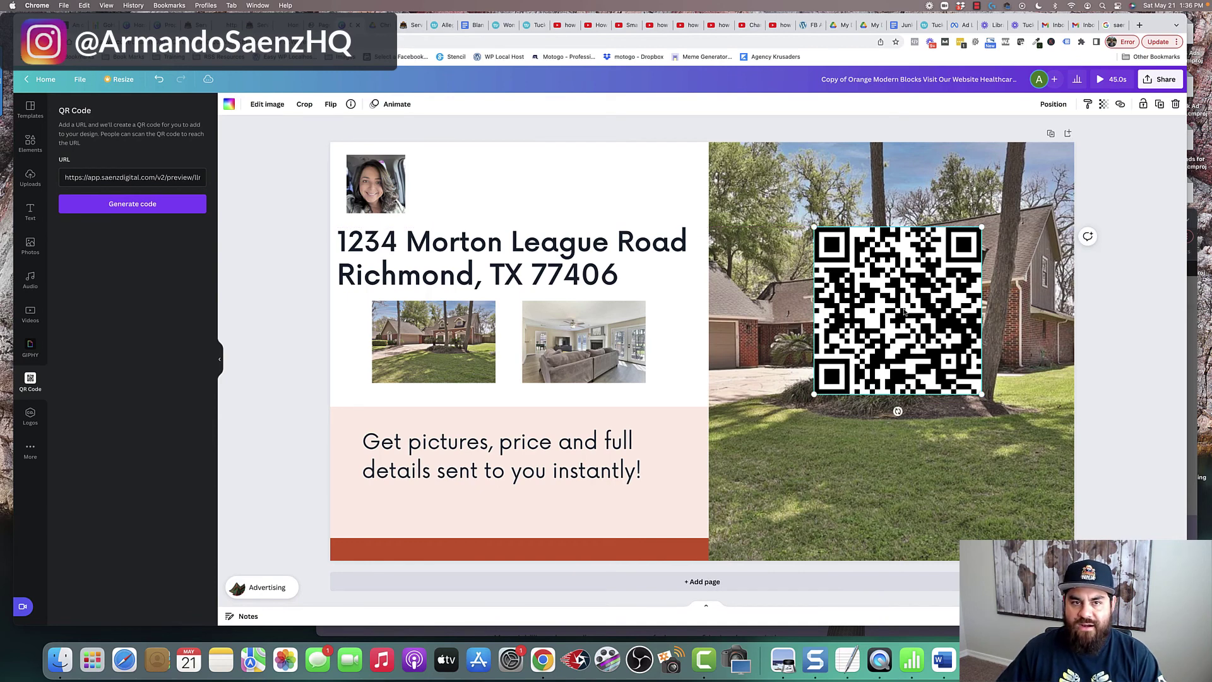
pyautogui.click(298, 310)
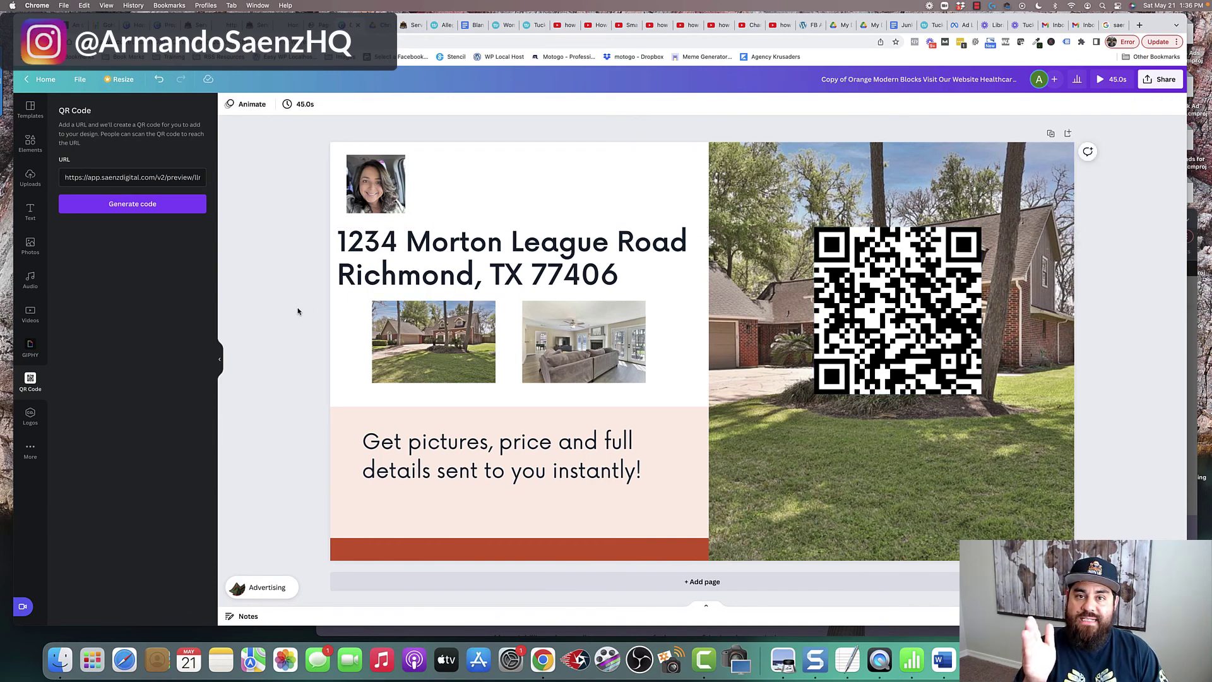